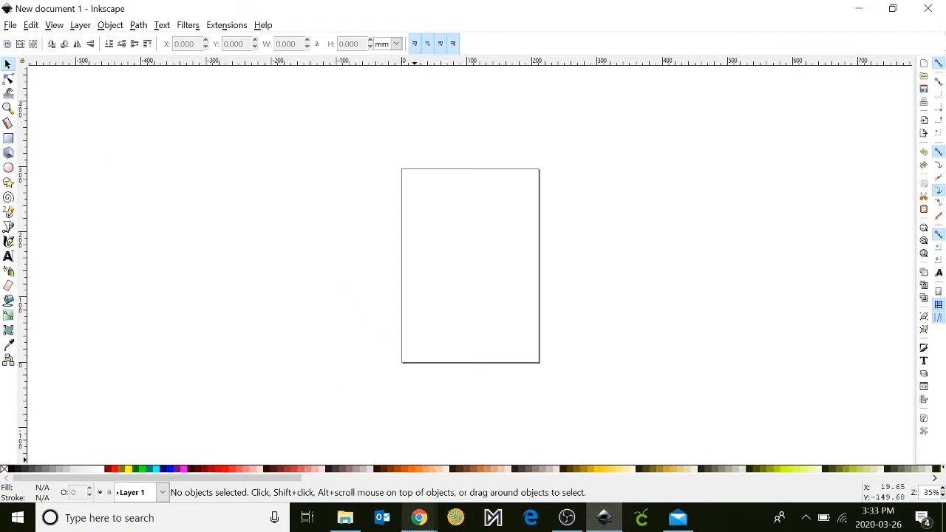
Switch to Chrome and run a Google image search for "cartoon taco png".
click(419, 521)
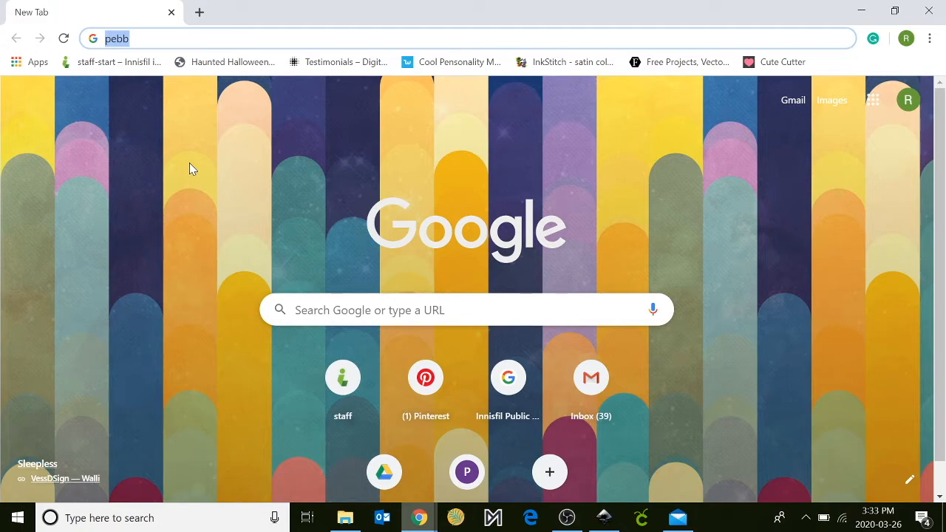
text(t)
key(BackSpace)
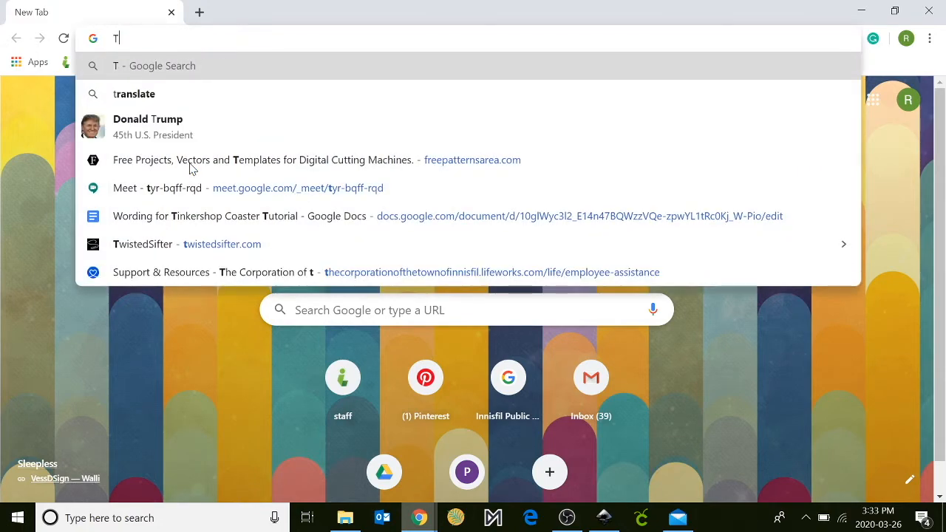
key(BackSpace)
text(CArtoo)
key(BackSpace)
key(BackSpace)
key(BackSpace)
key(BackSpace)
key(BackSpace)
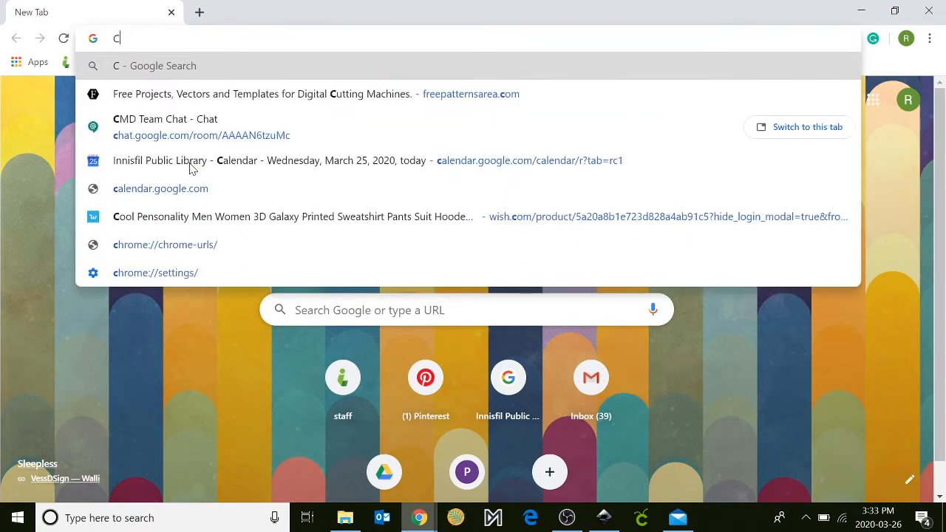
text(artoon Taco)
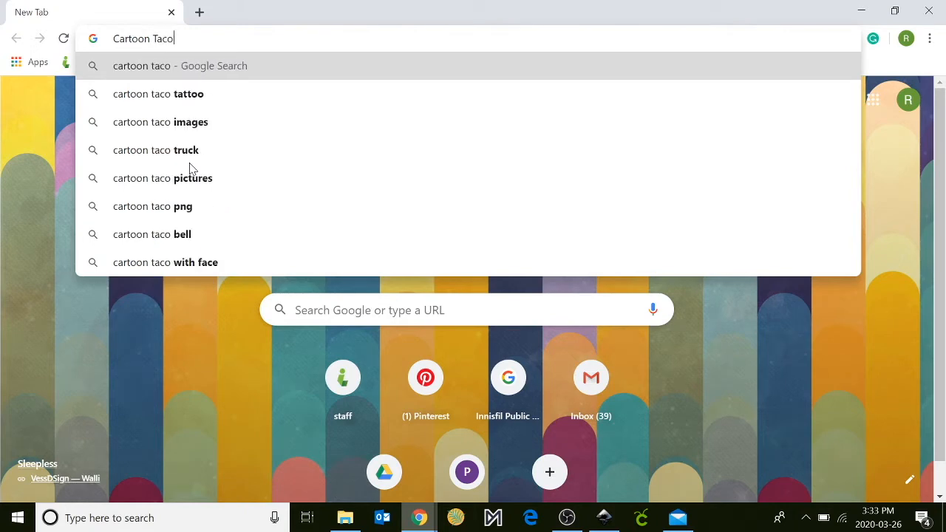
key(Return)
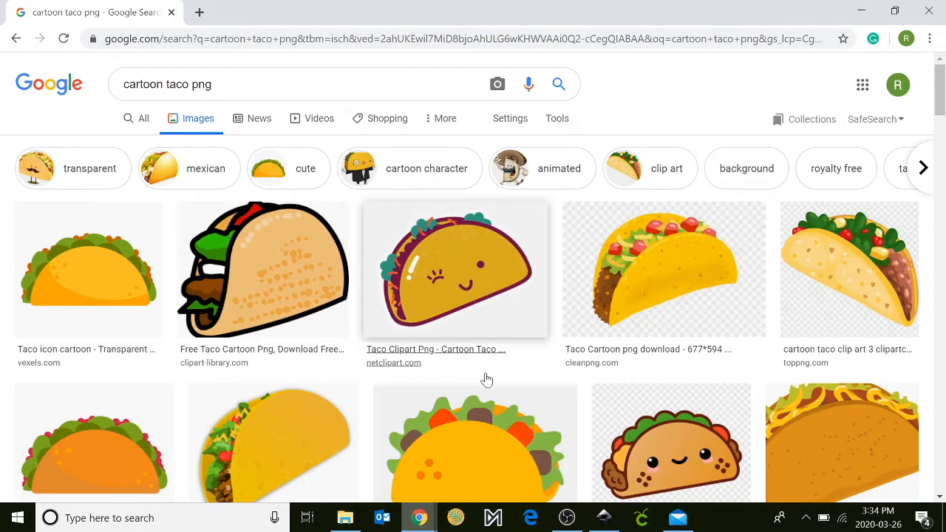
Open the smiling taco image from clipart.email and save it to the Desktop as a JPEG under its suggested name.
scroll(642, 346, down, 2)
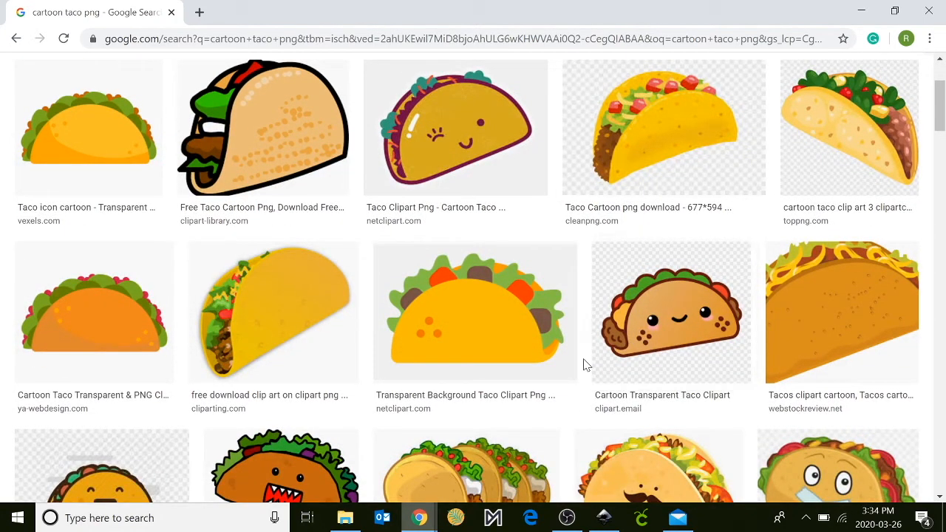
click(657, 353)
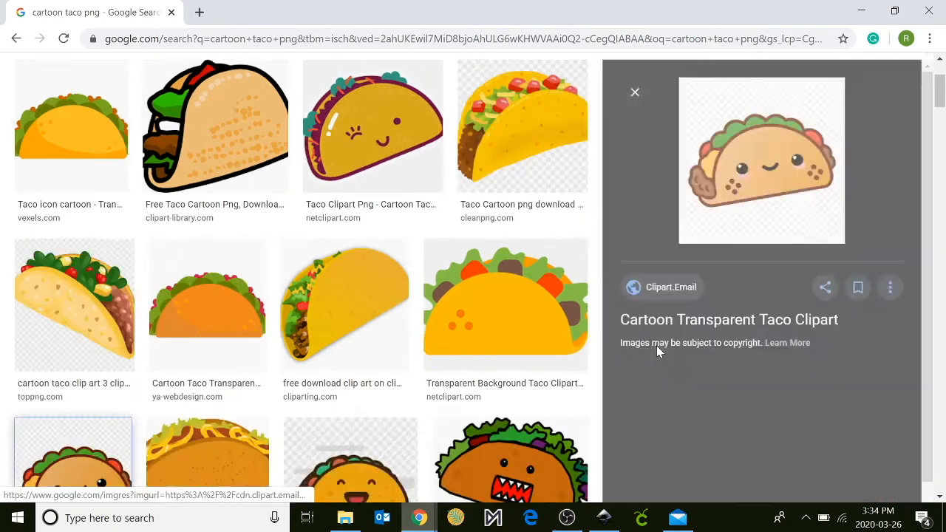
right_click(719, 179)
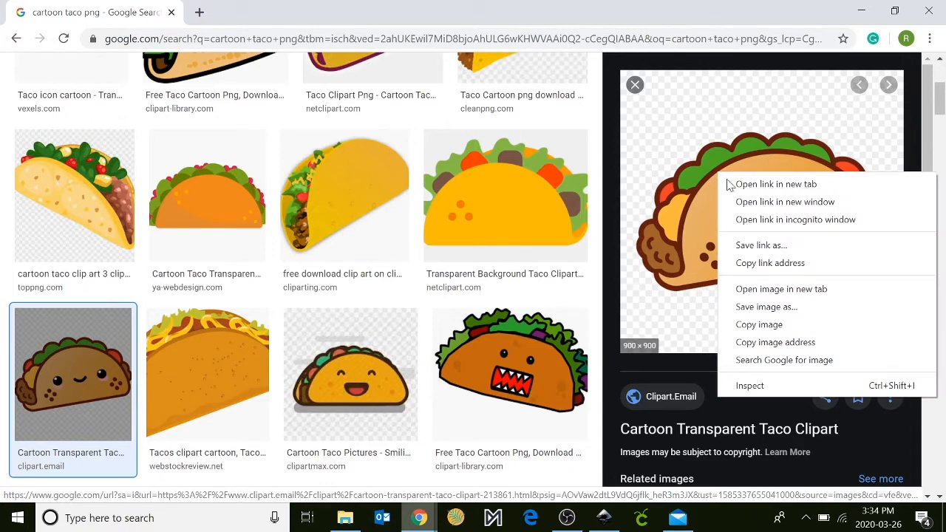
click(768, 307)
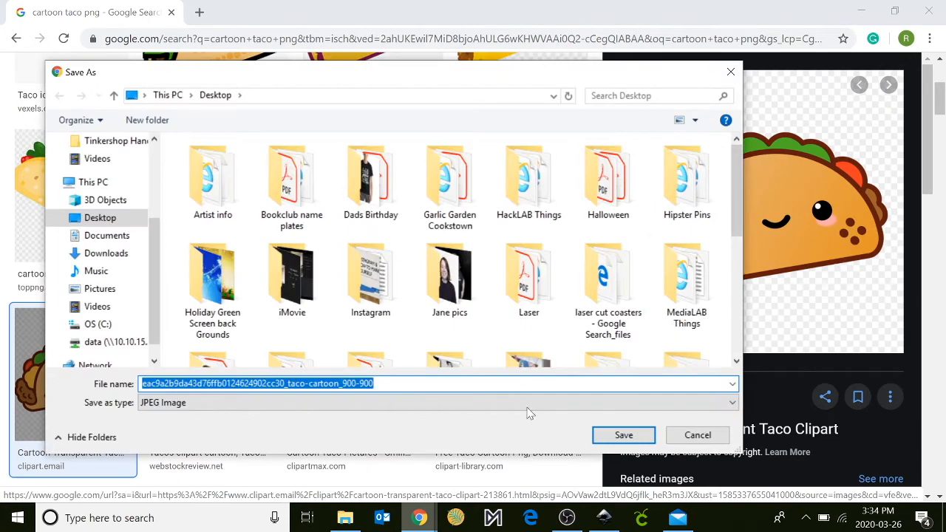
click(654, 436)
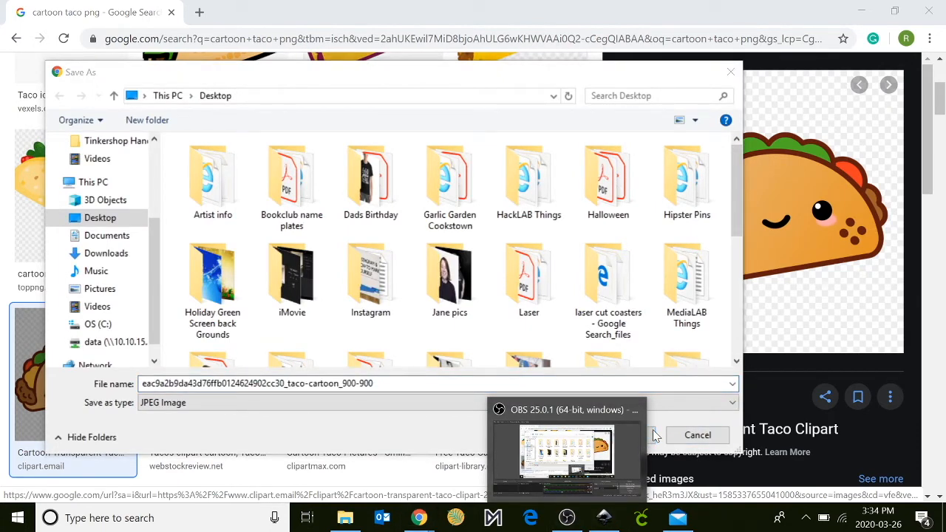
click(390, 437)
click(614, 436)
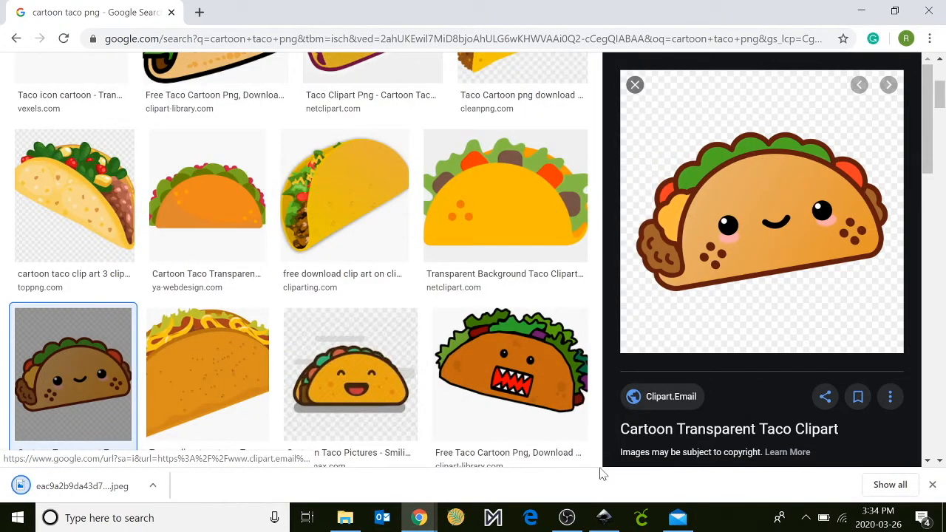
Switch to Inkscape, import the saved taco JPEG from the Desktop as an embedded image, and place it beside the page's left edge.
mouse_move(604, 521)
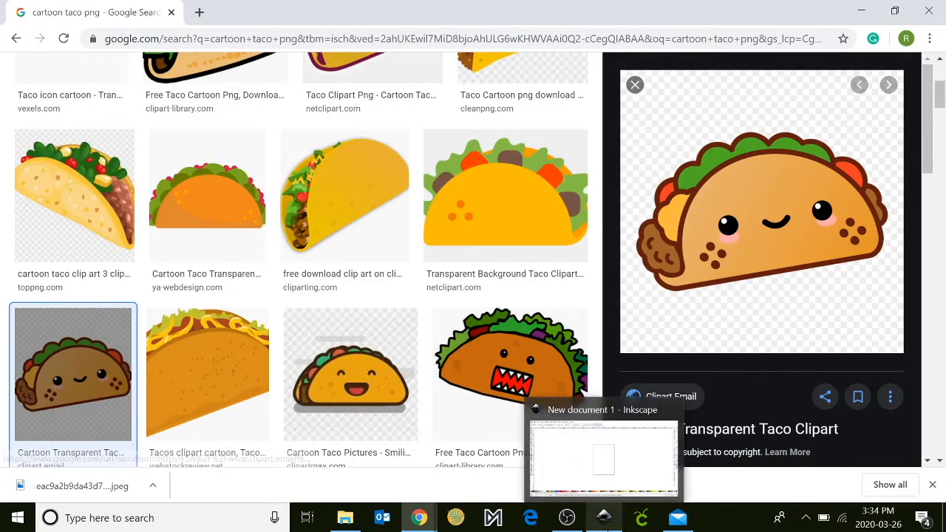
click(604, 520)
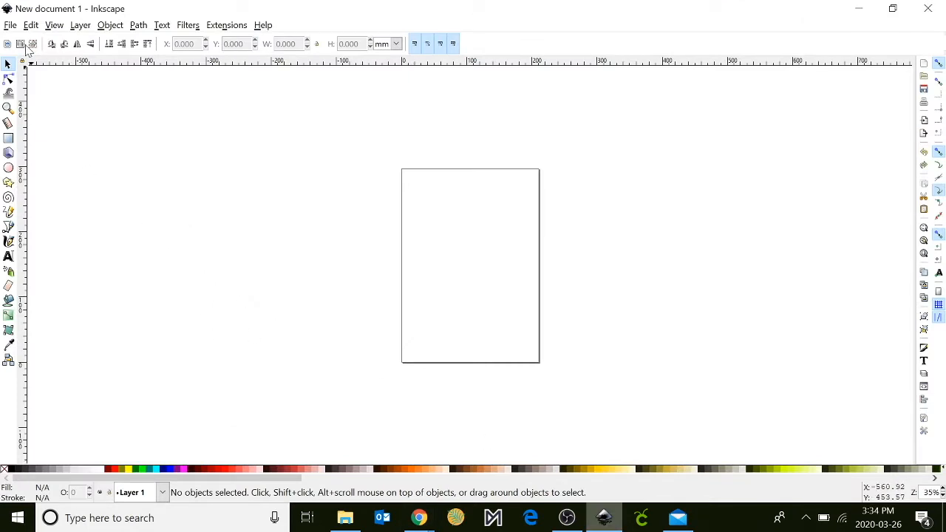
click(11, 28)
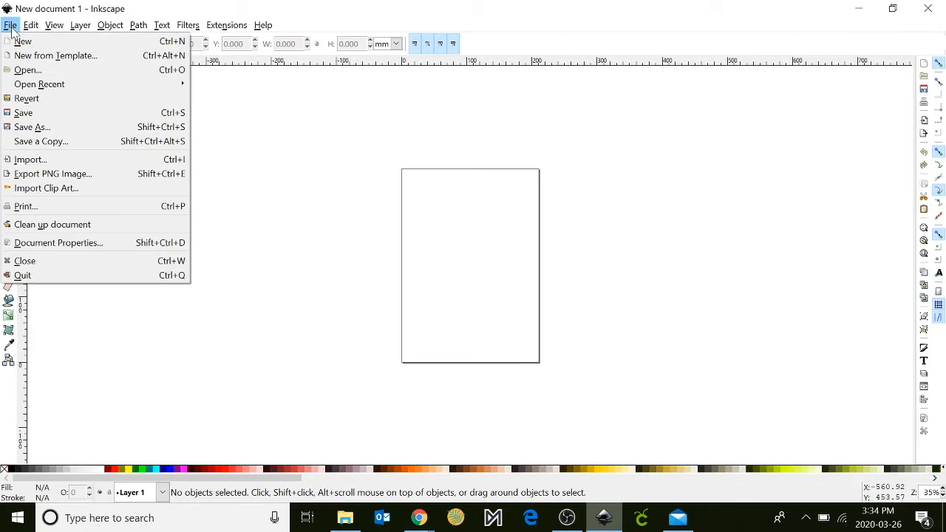
click(42, 160)
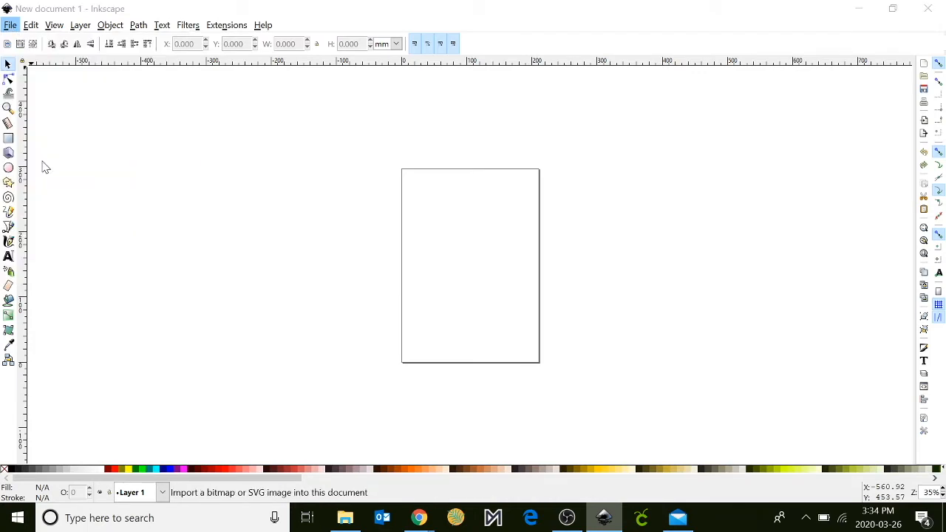
scroll(283, 220, down, 10)
scroll(286, 222, down, 15)
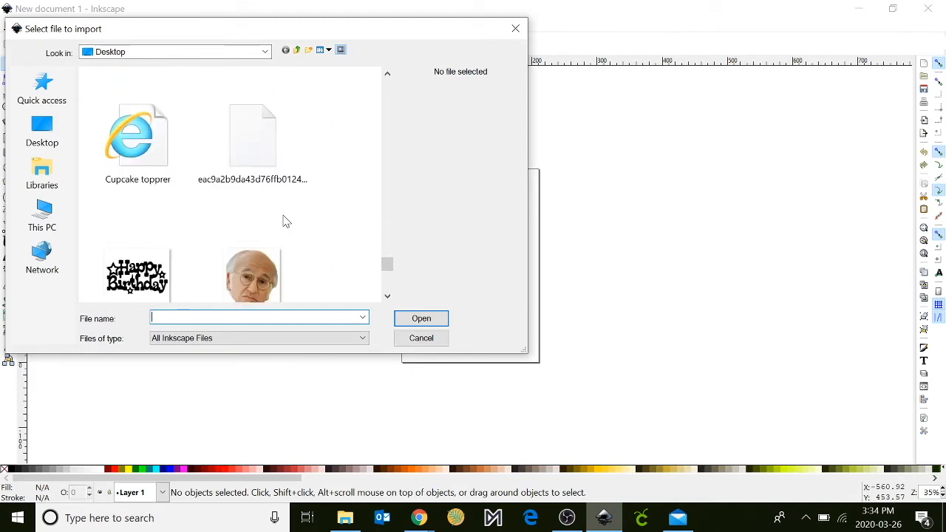
scroll(286, 222, down, 3)
scroll(283, 220, up, 5)
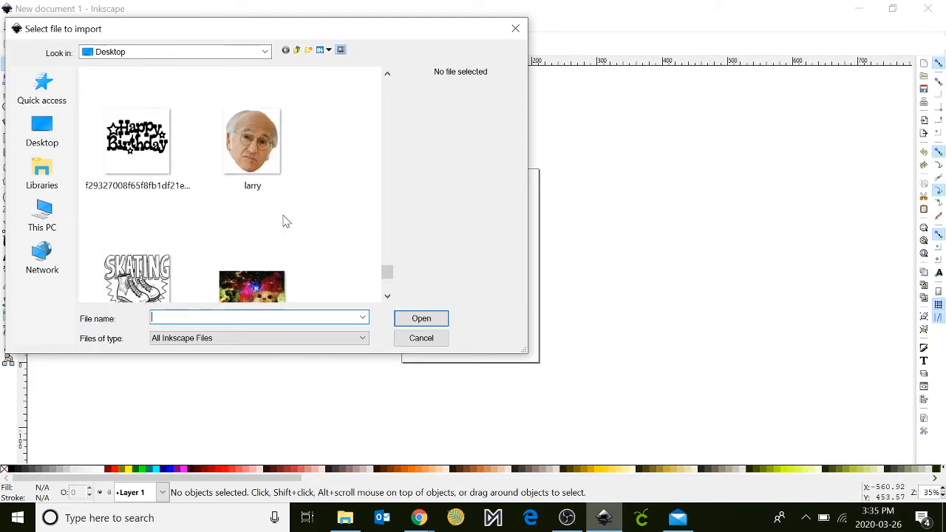
double_click(263, 276)
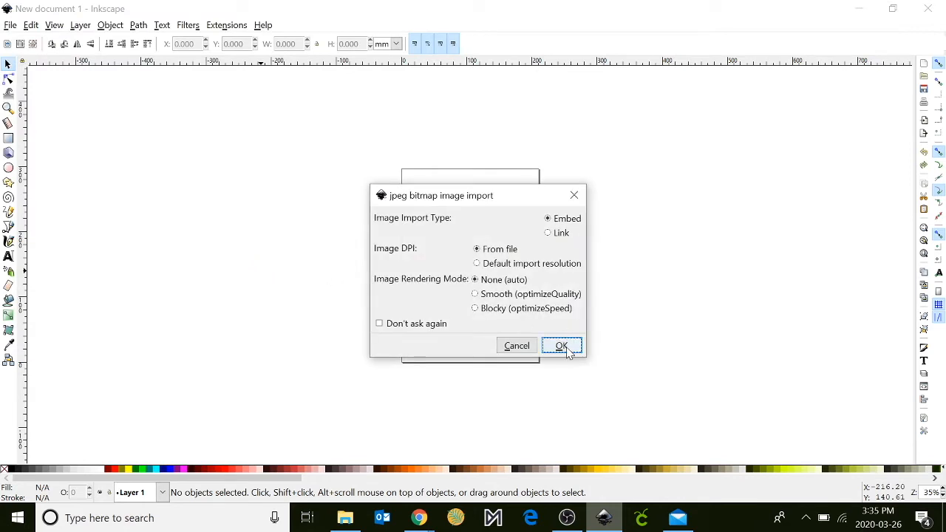
click(567, 352)
drag(573, 345, 293, 261)
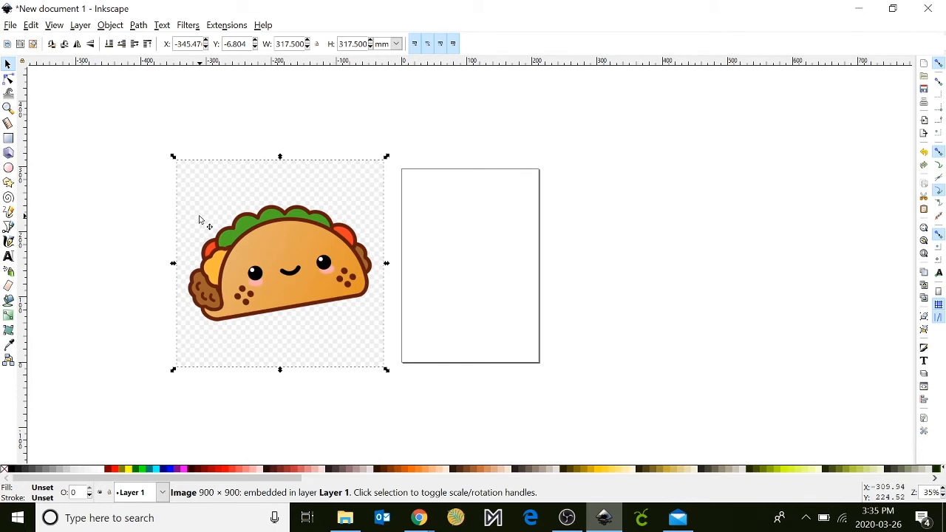
Trace the taco bitmap as a single scan using Brightness cutoff with a threshold of 0.910.
click(138, 26)
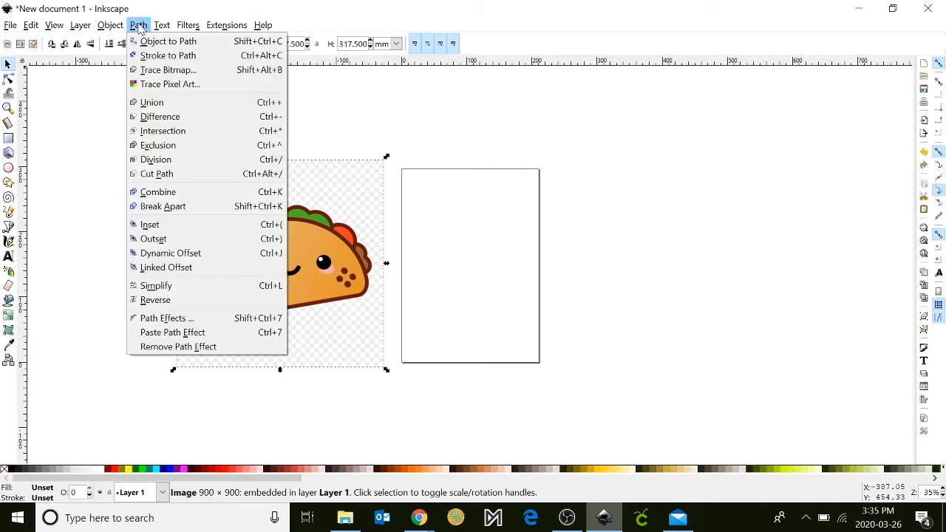
click(168, 69)
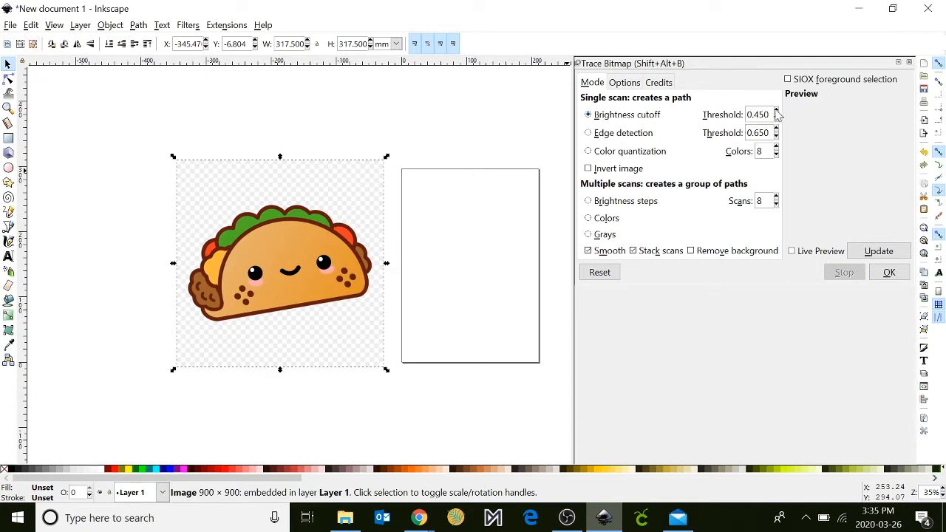
drag(771, 114, 761, 114)
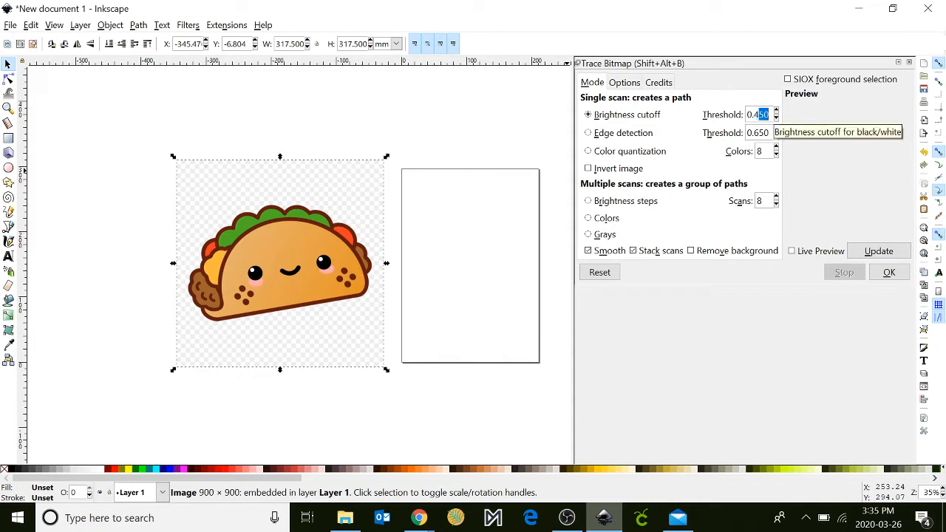
text(900)
key(Return)
click(777, 111)
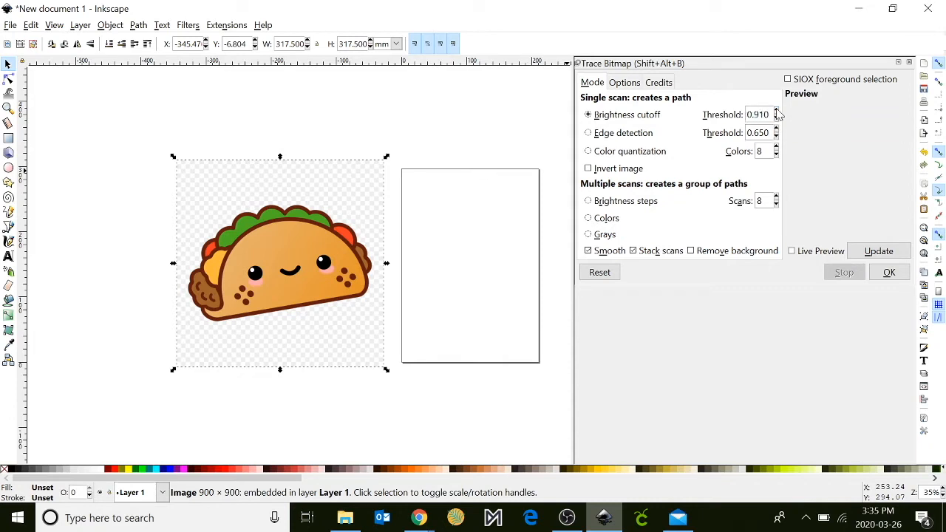
click(880, 252)
click(880, 252)
click(890, 272)
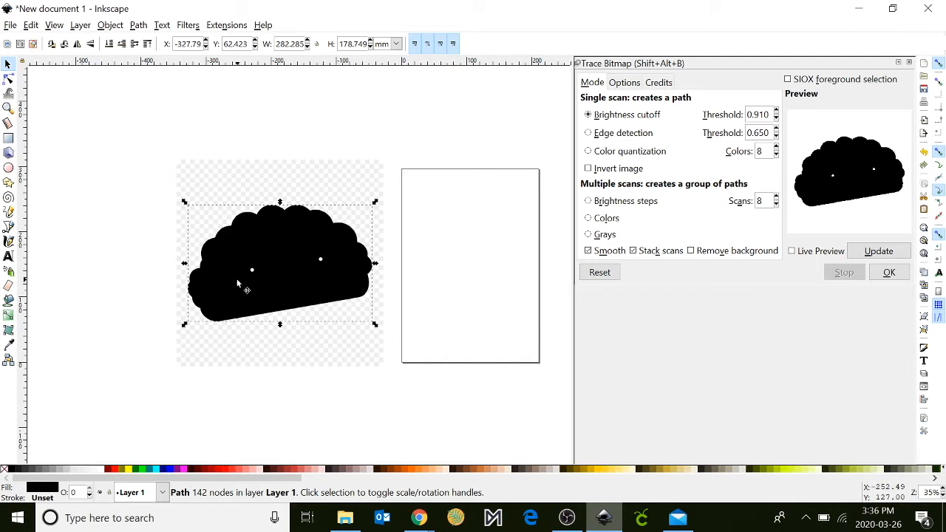
Delete the nodes of the two small eye holes to make the traced taco silhouette solid.
click(9, 82)
drag(239, 253, 349, 281)
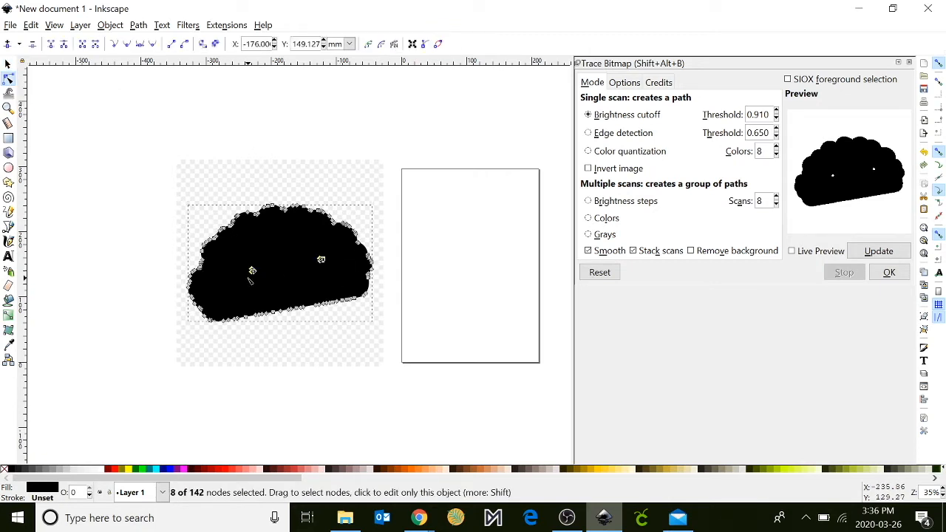
click(295, 262)
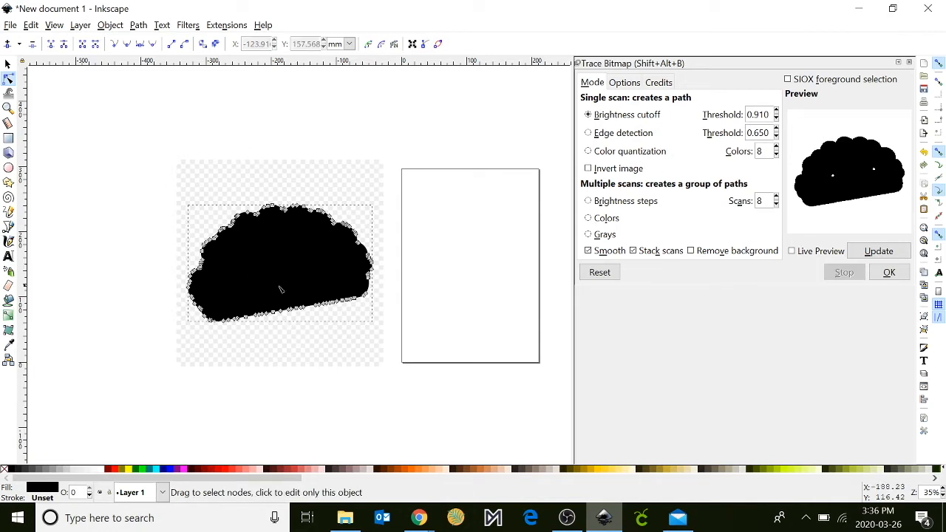
click(9, 65)
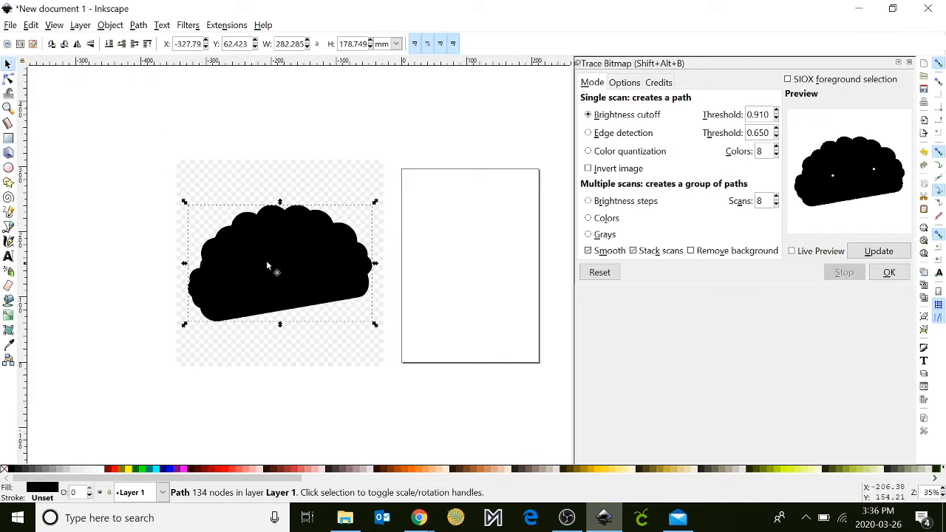
Duplicate the black taco silhouette and move the copy over the page.
right_click(286, 242)
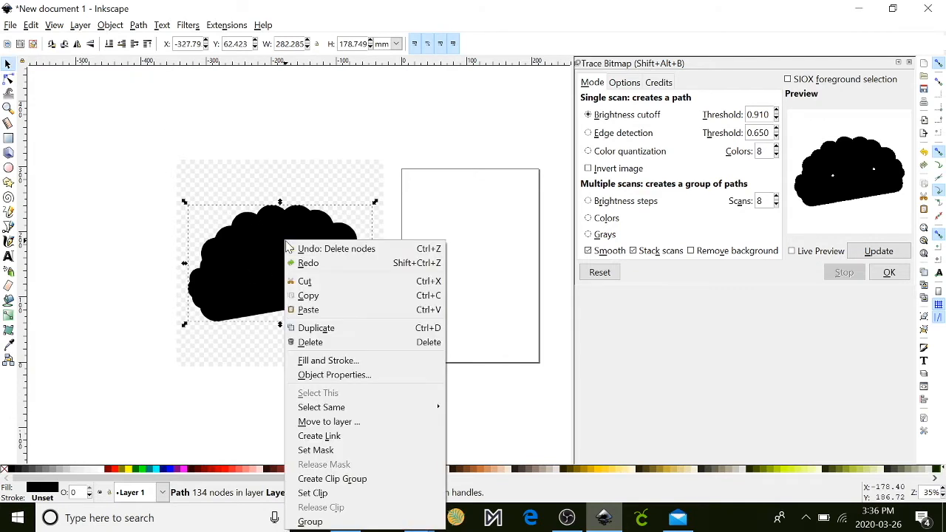
click(316, 329)
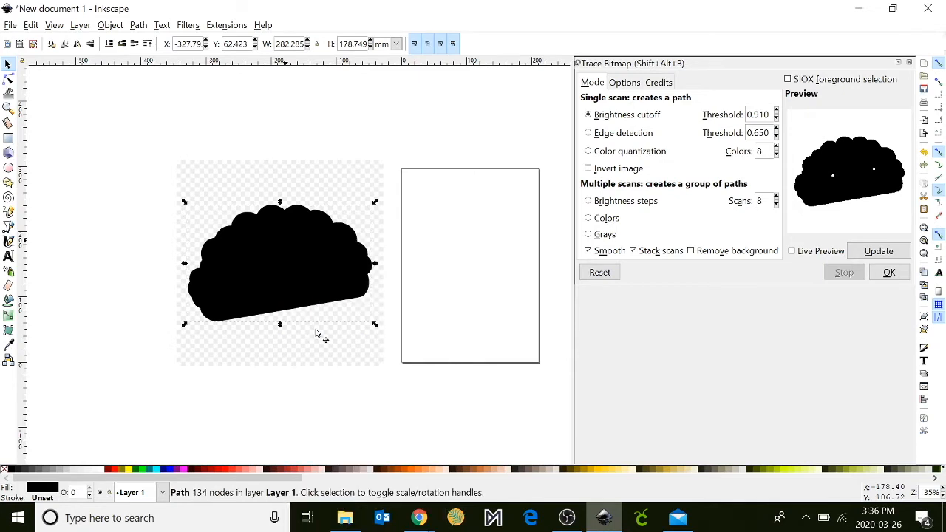
drag(277, 270, 482, 264)
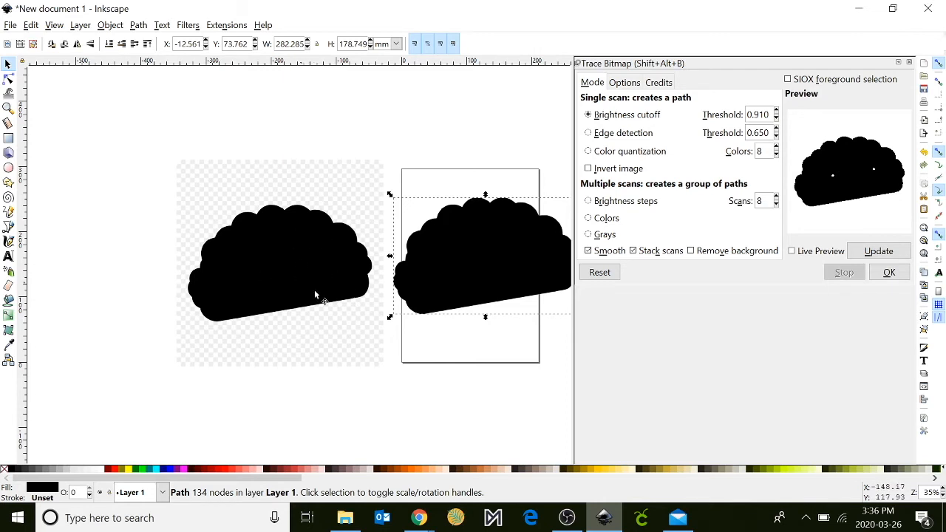
Remove the fill from the silhouette over the taco image and give it a flat black stroke.
click(280, 277)
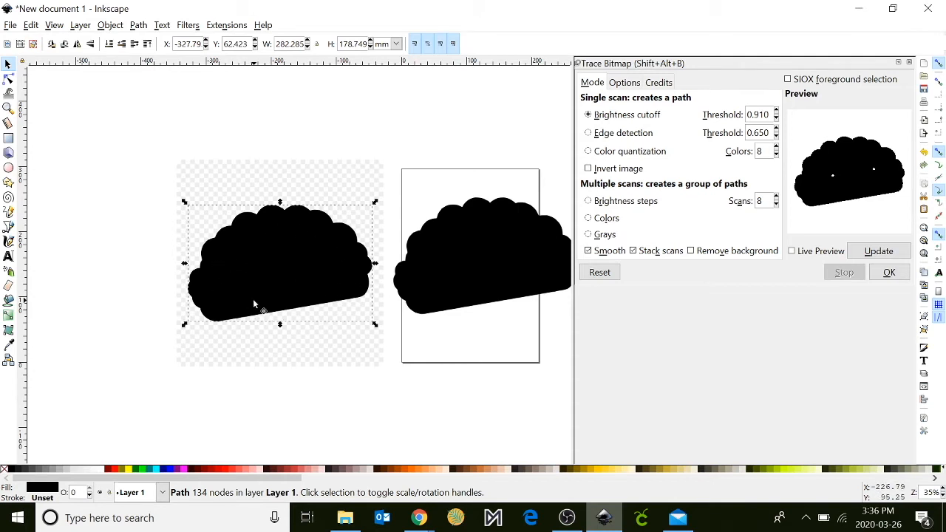
click(109, 25)
click(127, 77)
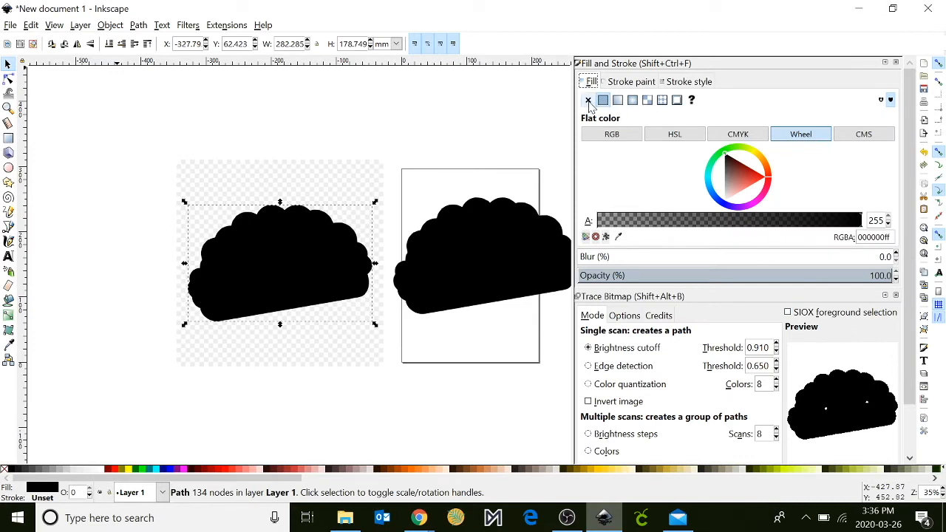
click(588, 100)
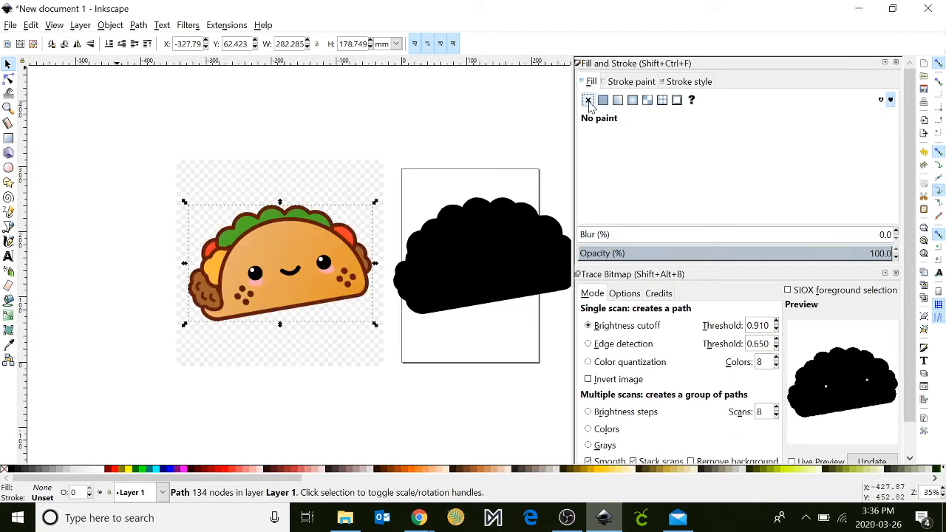
click(632, 85)
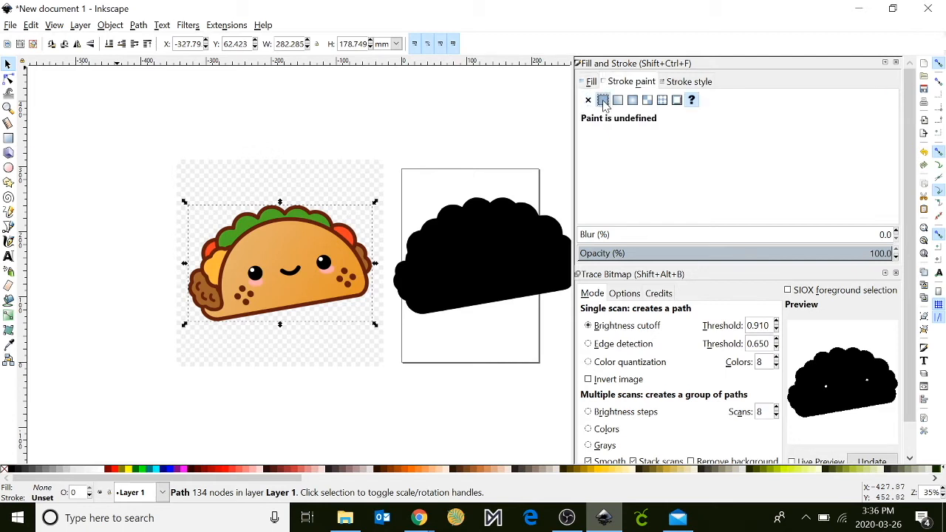
click(603, 101)
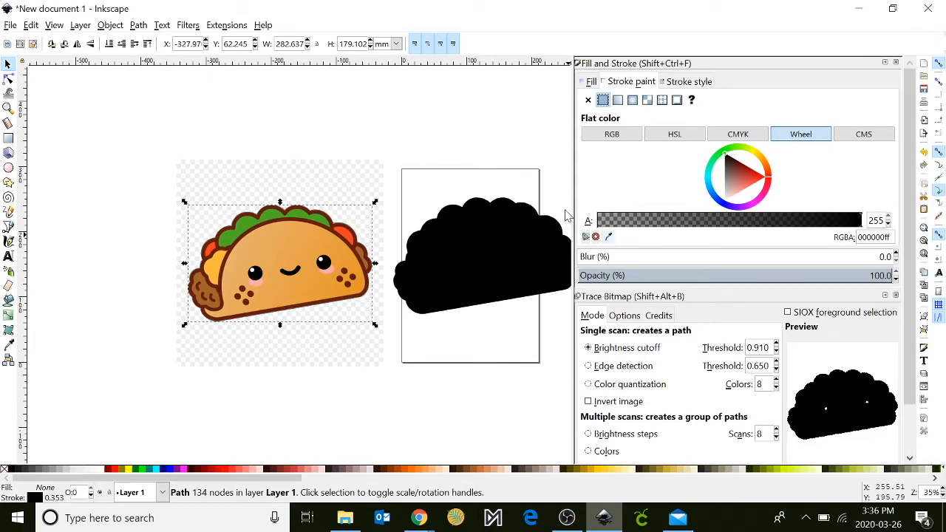
Clip the square taco image to the outline path on top of it, removing the checkered background.
click(688, 81)
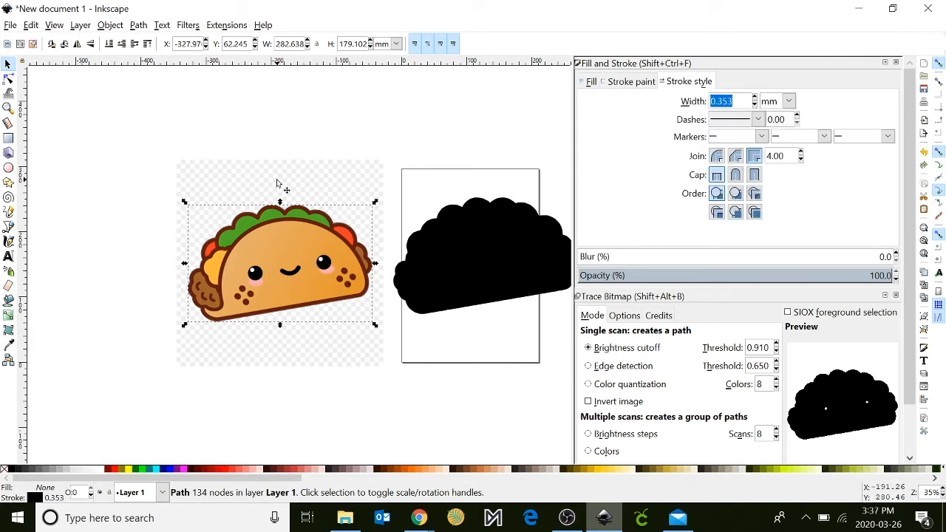
shift+click(280, 185)
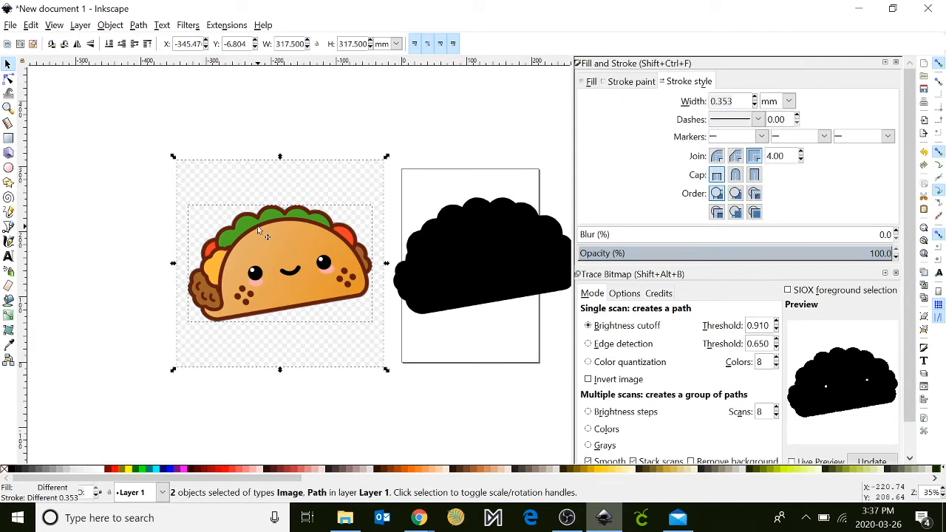
click(110, 25)
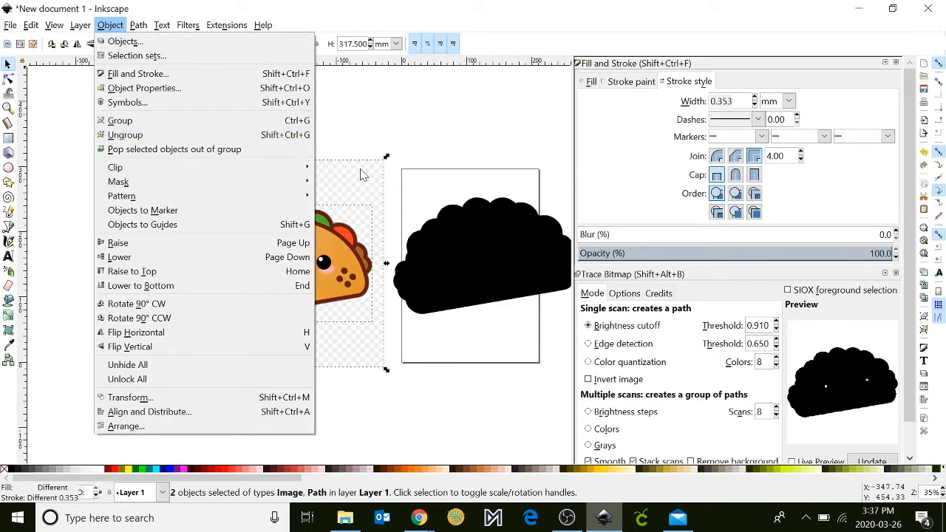
mouse_move(290, 173)
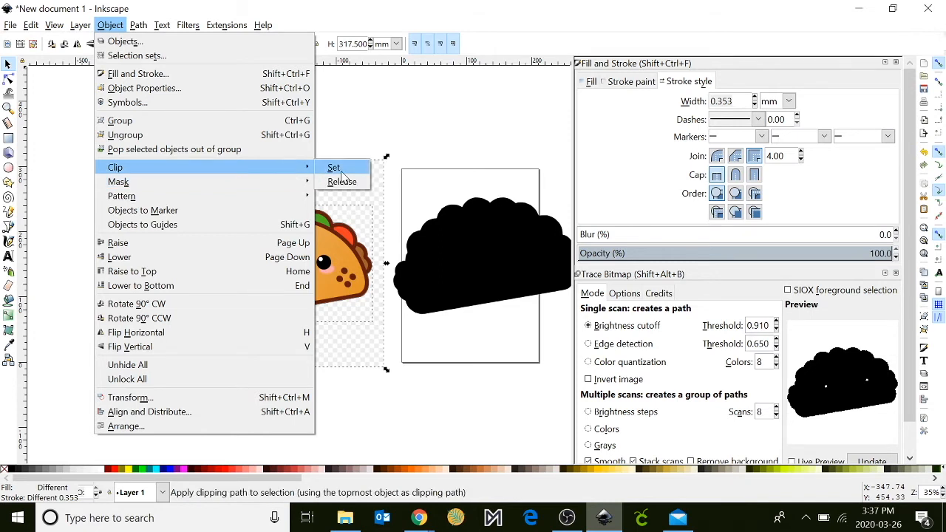
click(342, 174)
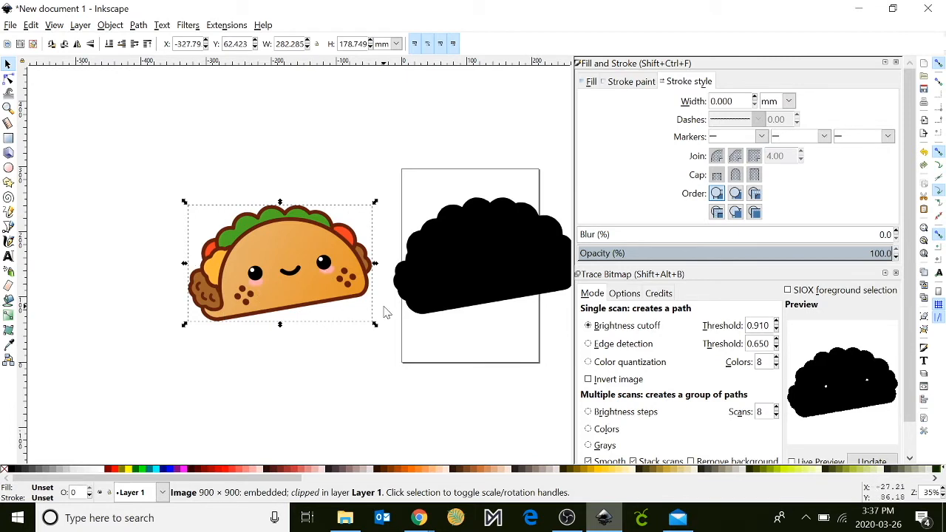
Change the remaining black silhouette to no fill with a flat black stroke and place it over the clipped taco.
click(446, 276)
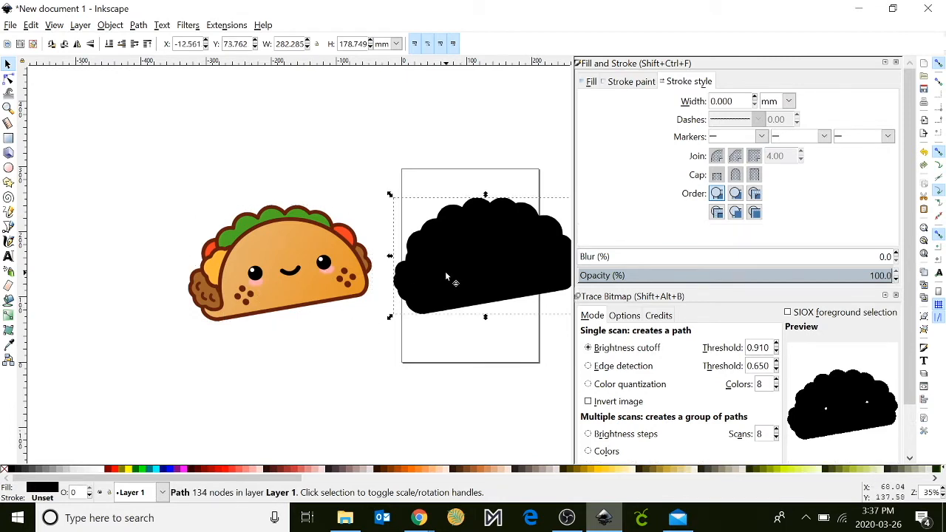
click(591, 82)
click(588, 100)
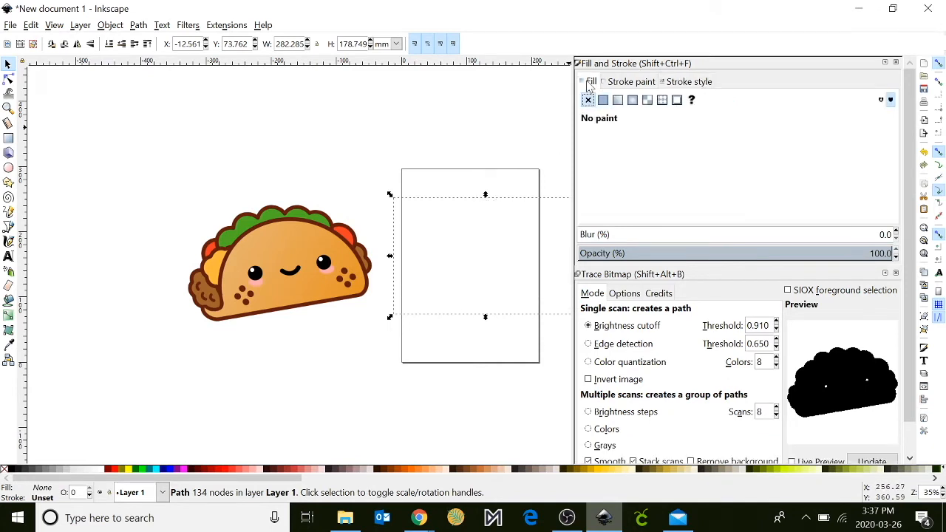
click(632, 82)
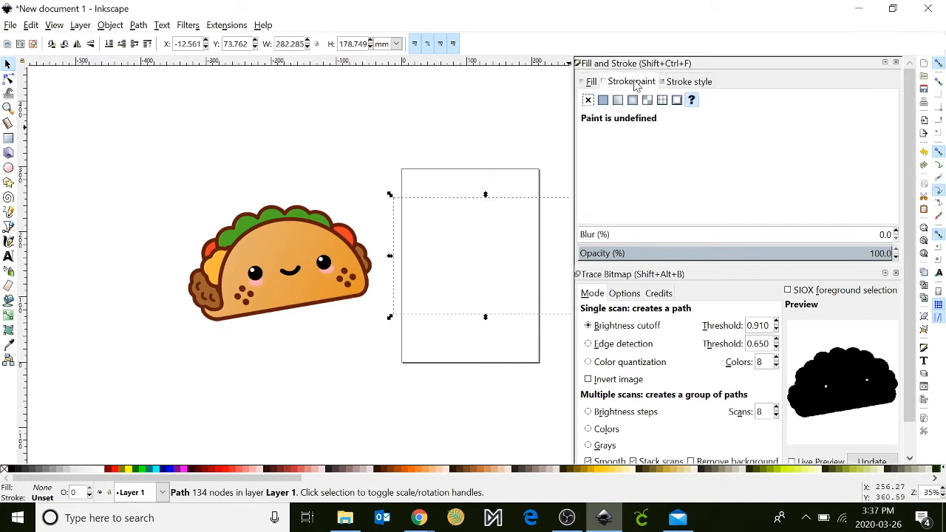
click(603, 100)
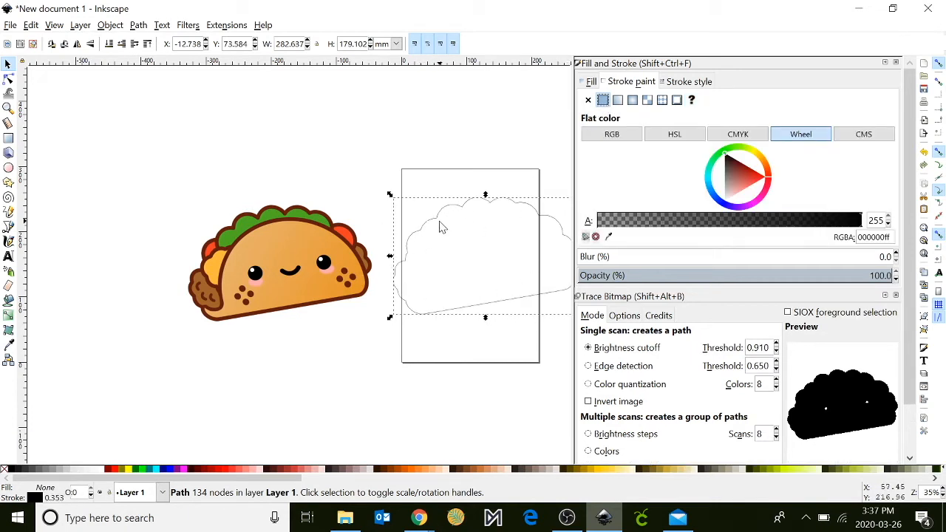
drag(438, 221, 231, 223)
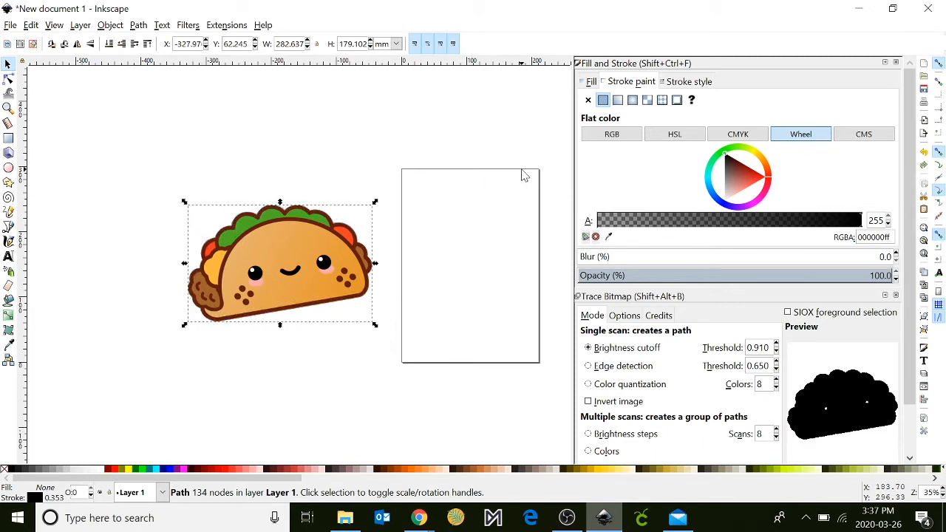
Set the stroke width of the taco outline to 0.001 in.
click(697, 83)
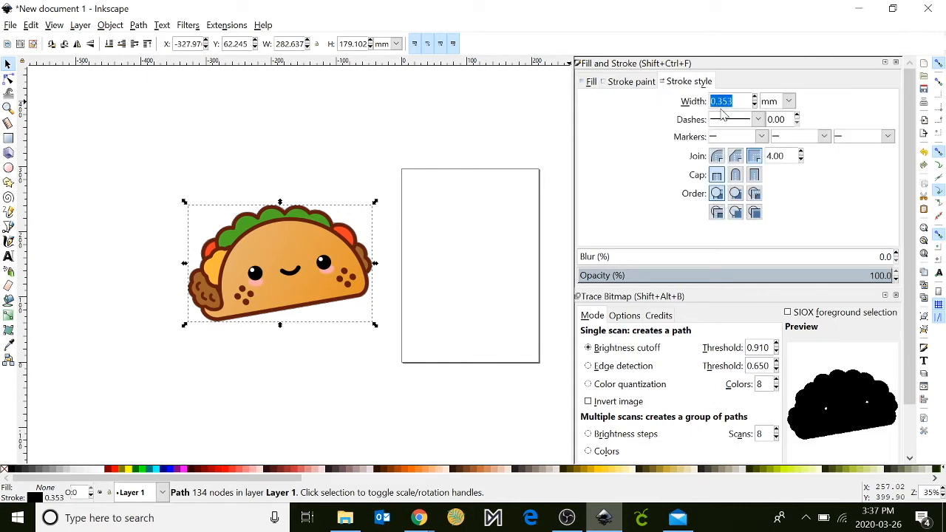
click(789, 103)
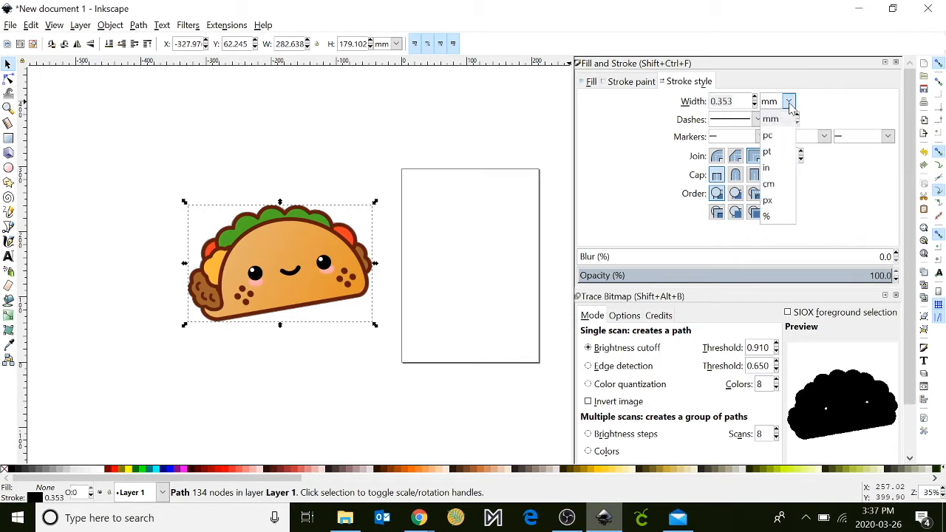
click(768, 169)
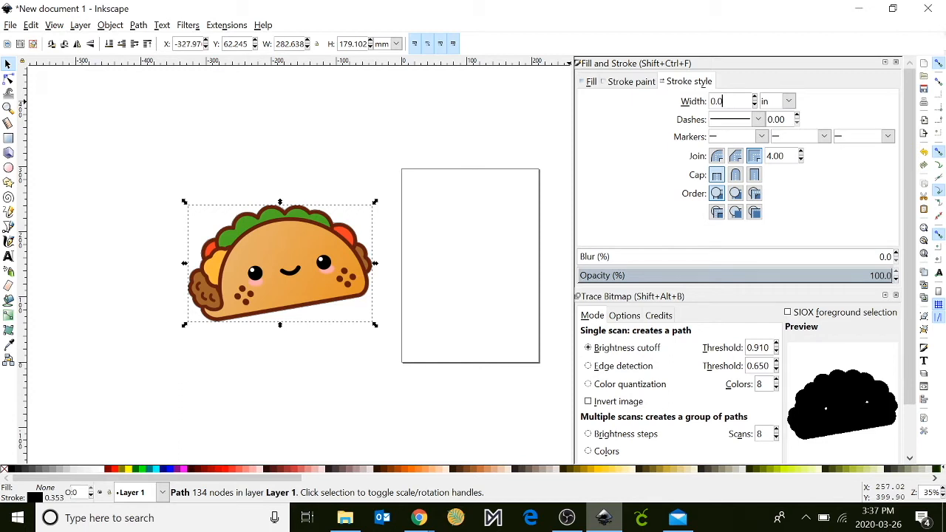
key(Return)
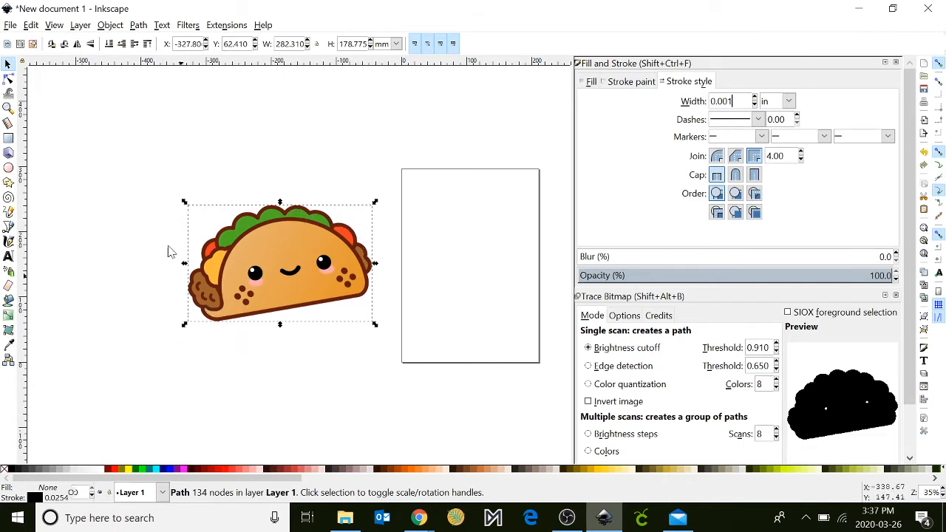
Group the taco outline together with the clipped taco image.
drag(139, 152, 446, 405)
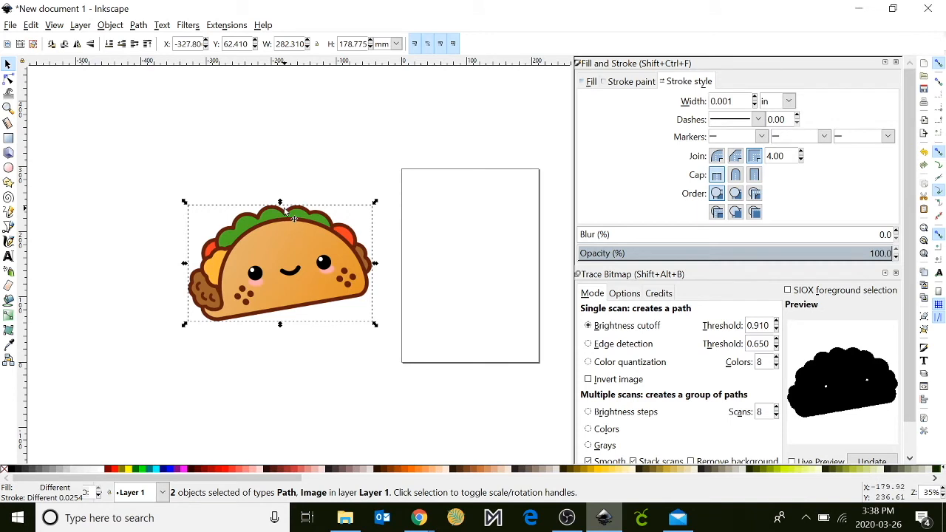
click(114, 28)
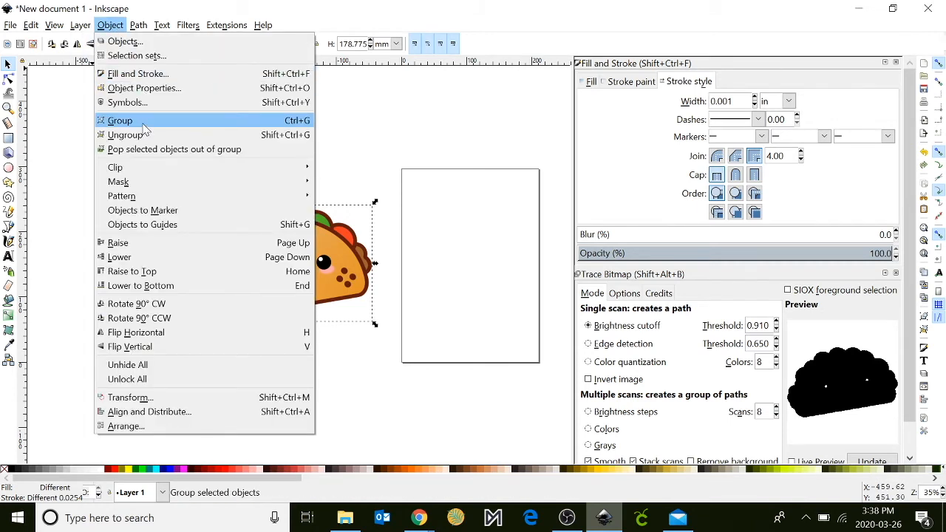
click(121, 120)
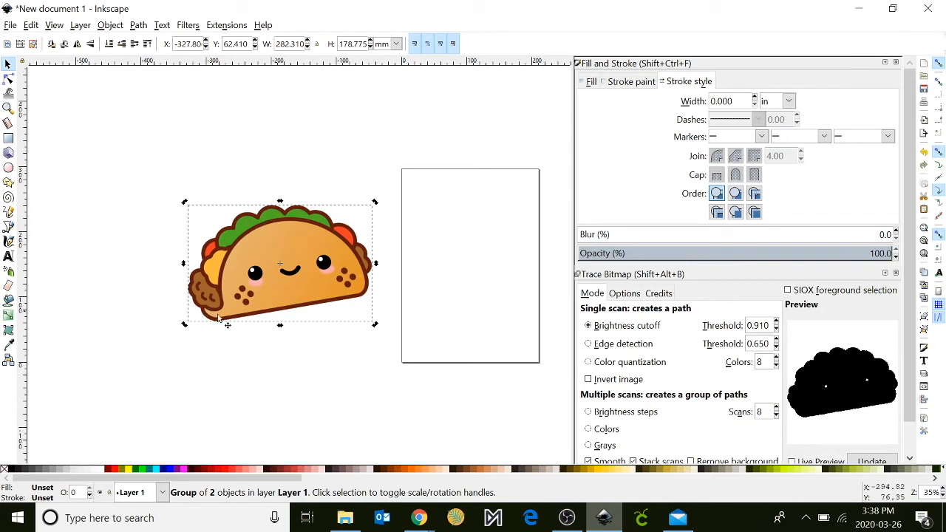
Duplicate the grouped taco and place the copy beside the original, over the page.
right_click(249, 278)
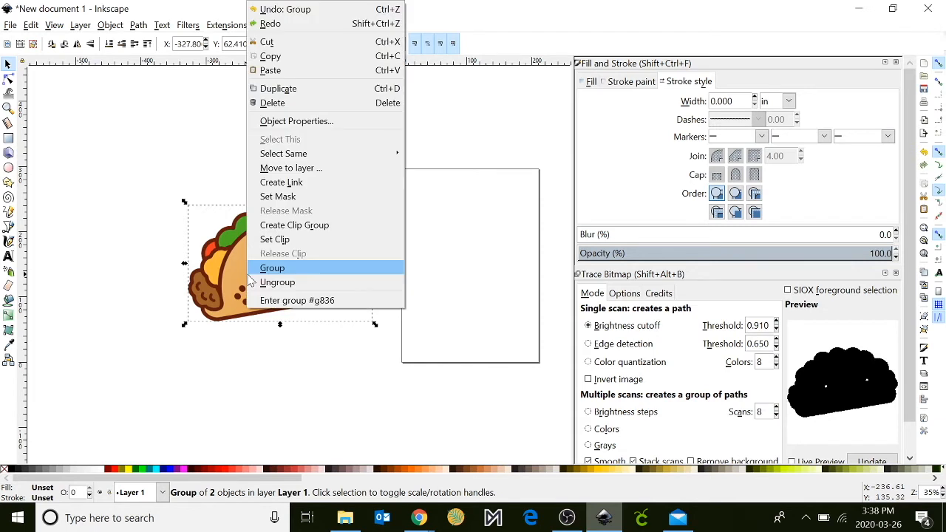
click(281, 89)
drag(266, 235, 448, 221)
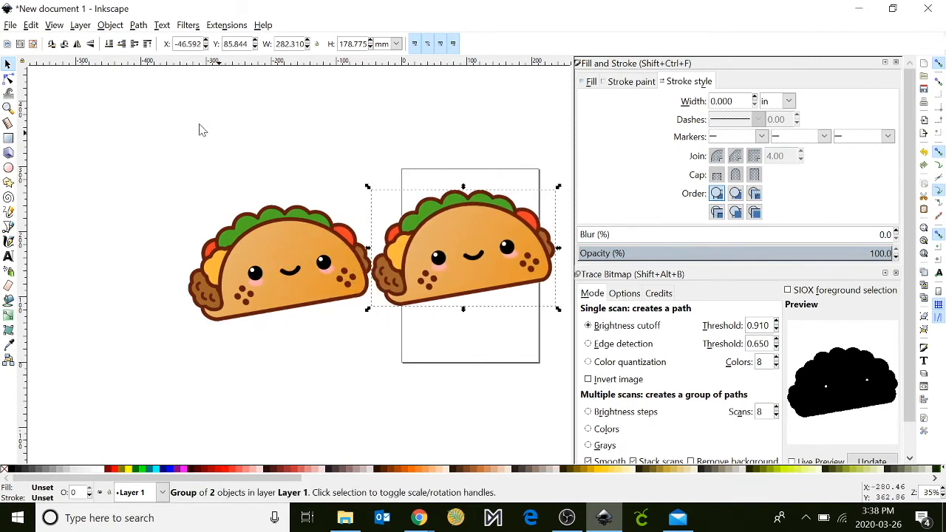
Scale both tacos down together to about 172 mm combined width and place them near the upper edge of the page.
drag(116, 134, 572, 357)
drag(559, 322, 462, 300)
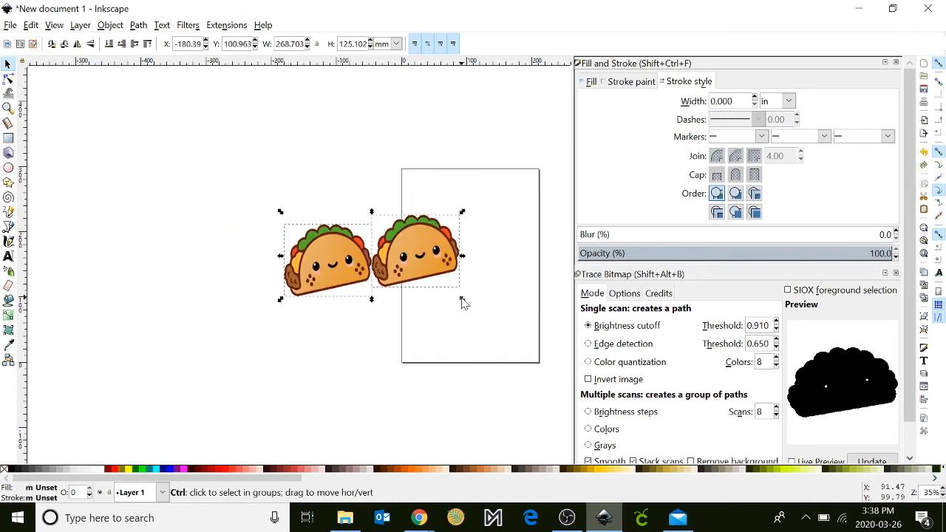
key(ctrl+z)
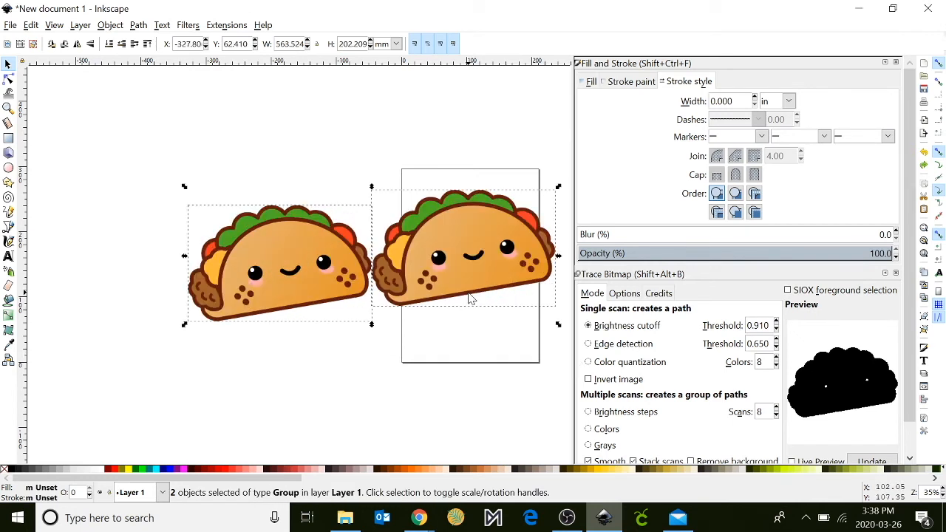
drag(560, 326, 363, 256)
drag(320, 212, 526, 196)
drag(557, 233, 517, 216)
drag(486, 186, 511, 189)
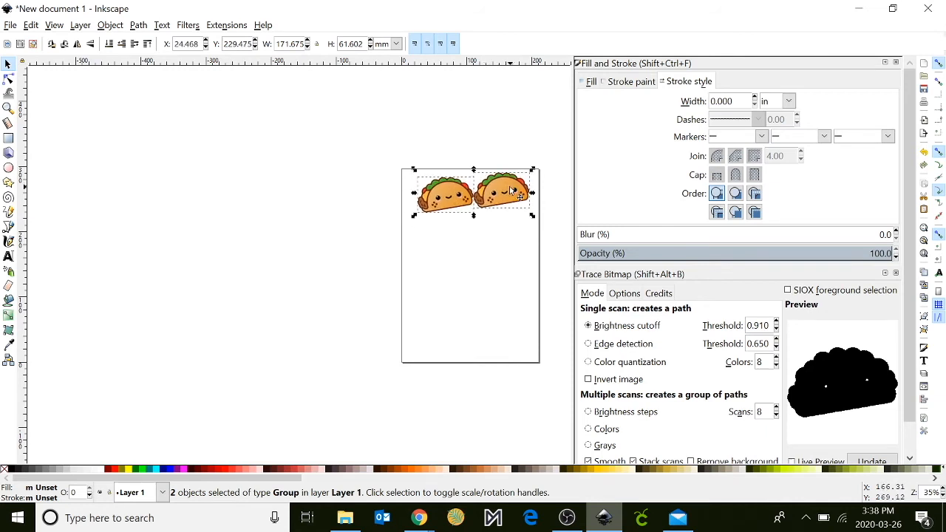
Fit the page in view and show the first taco's dimensions in inches.
click(923, 253)
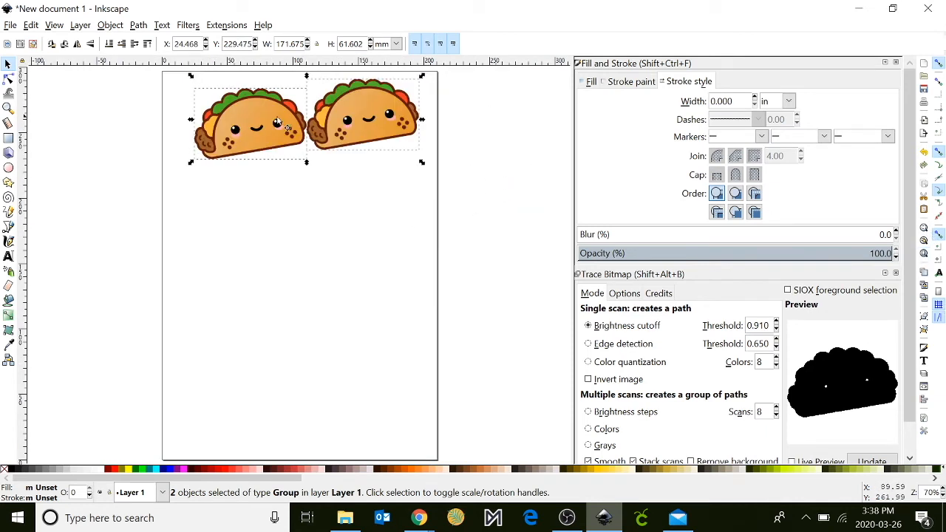
click(397, 44)
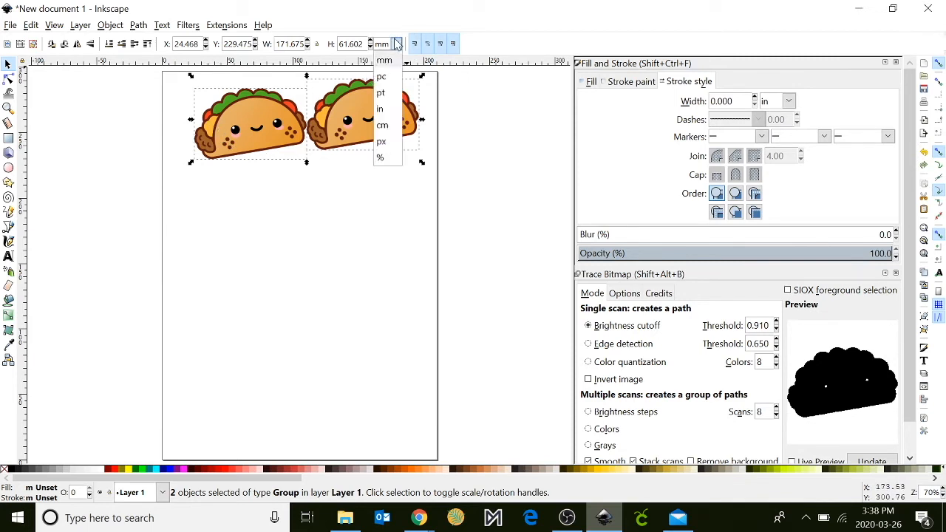
click(372, 250)
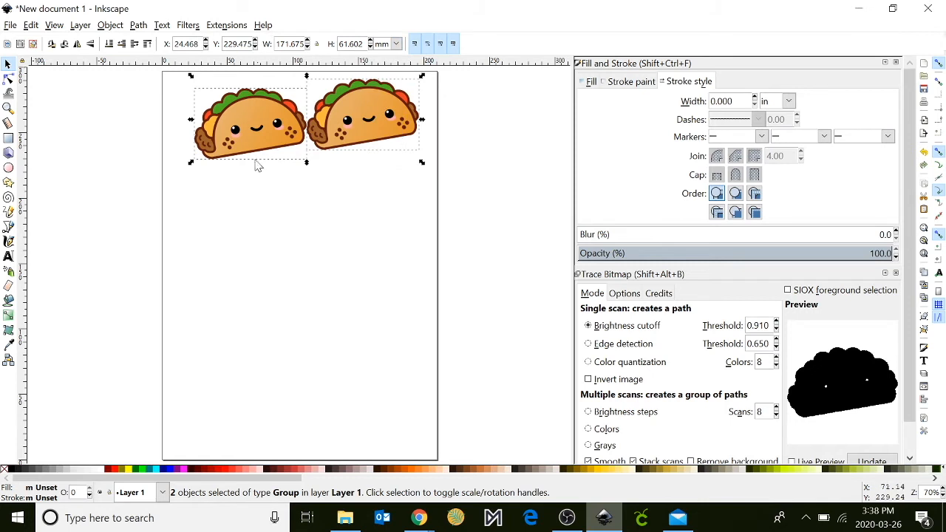
click(308, 302)
click(232, 134)
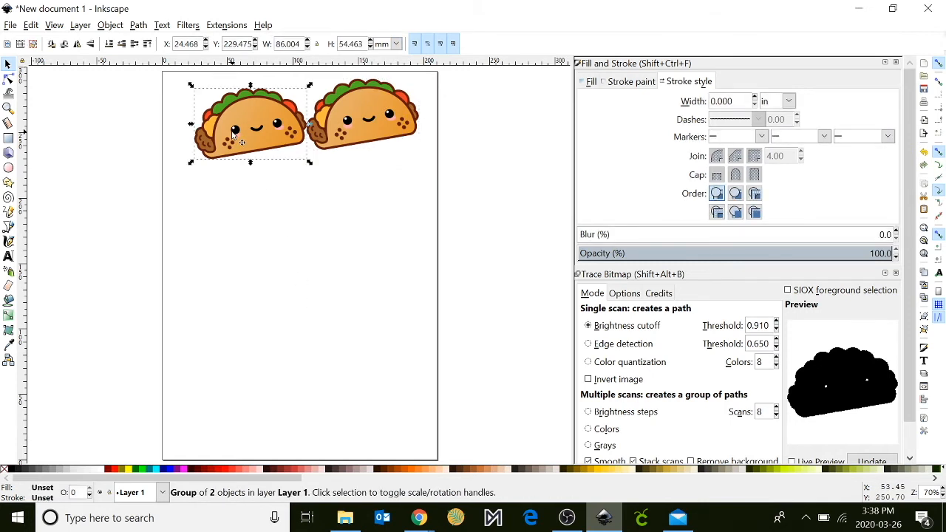
click(392, 44)
click(381, 108)
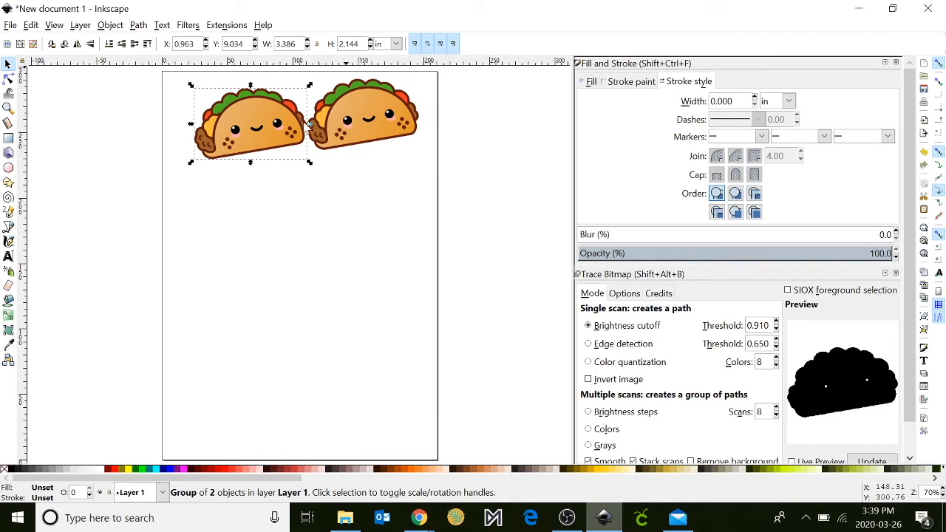
Add the text "Taco" on the page below the first taco.
scroll(303, 225, up, 4)
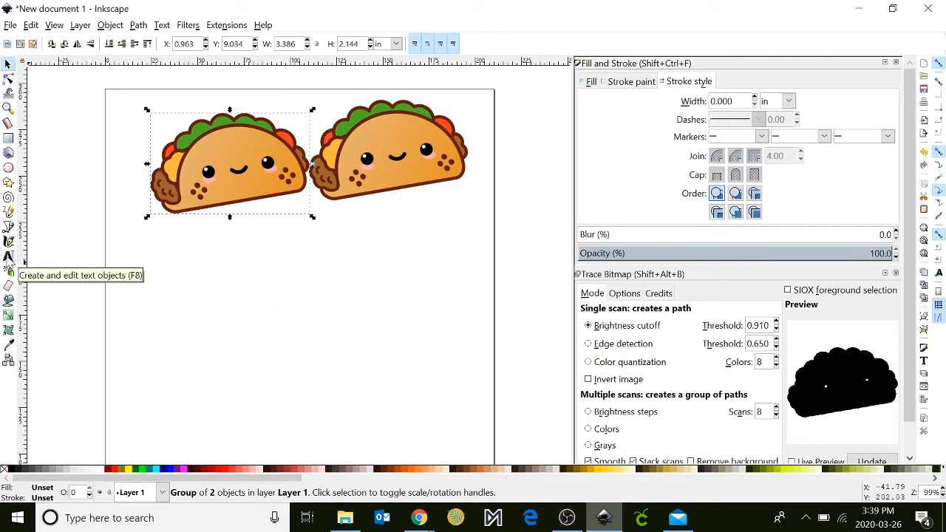
click(9, 257)
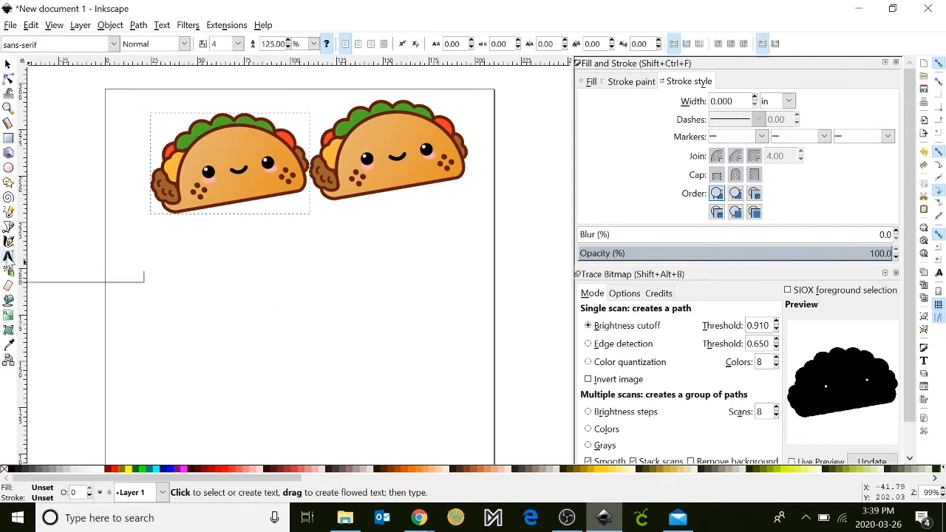
click(156, 273)
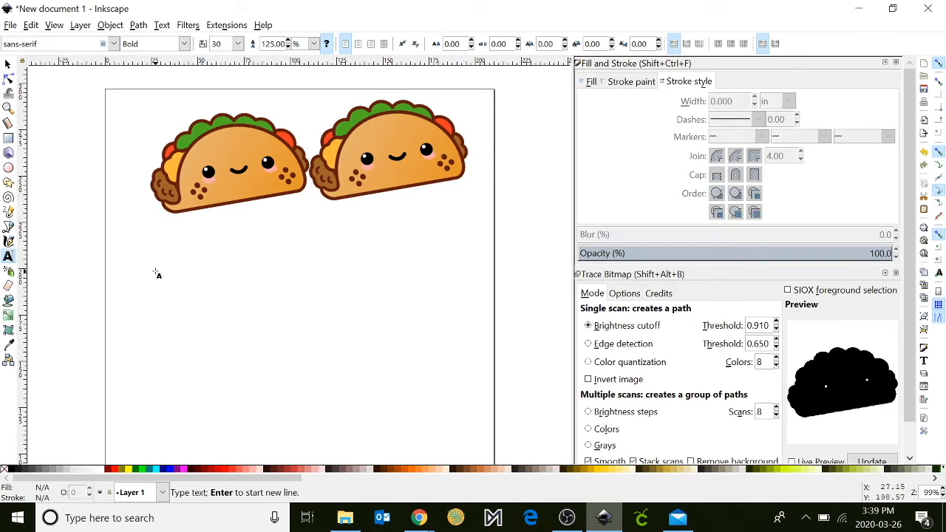
text(Taco)
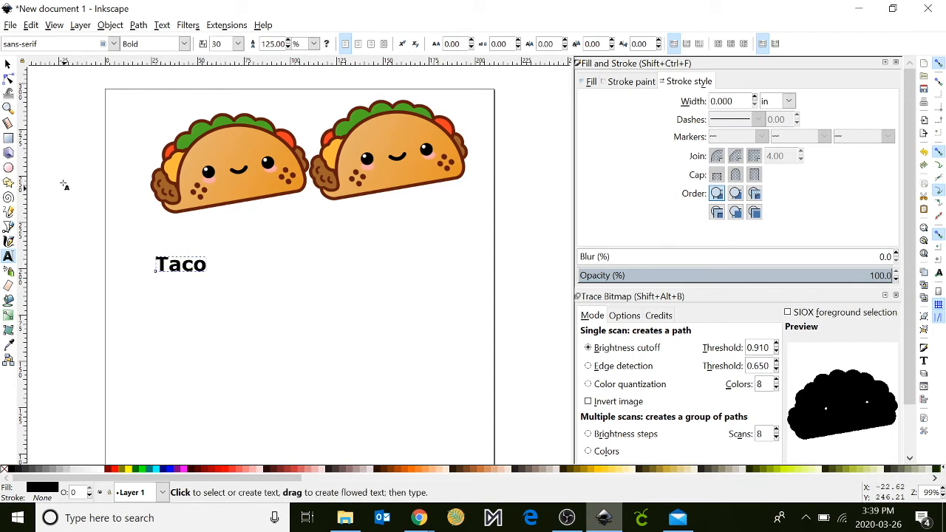
Enlarge the Taco text to about 2.4 in wide and move it toward the left page edge.
click(8, 64)
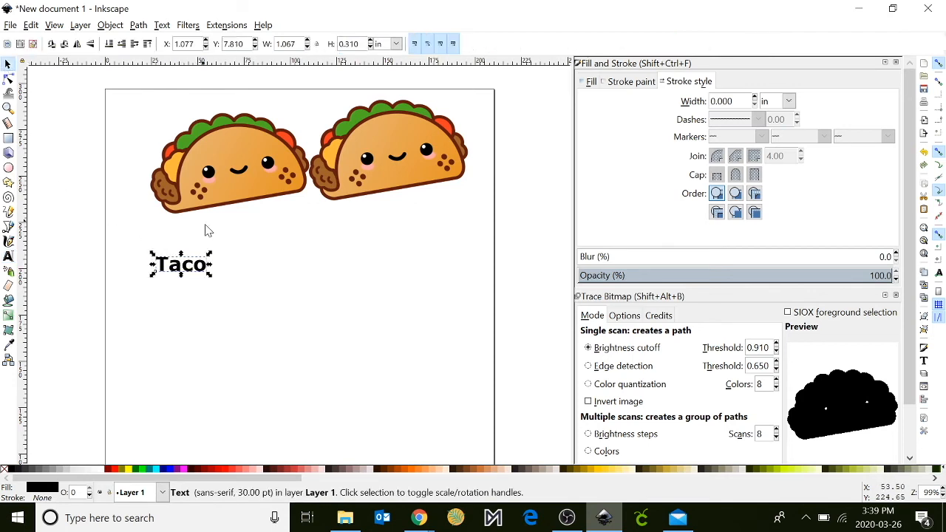
drag(210, 275, 270, 302)
drag(258, 271, 211, 275)
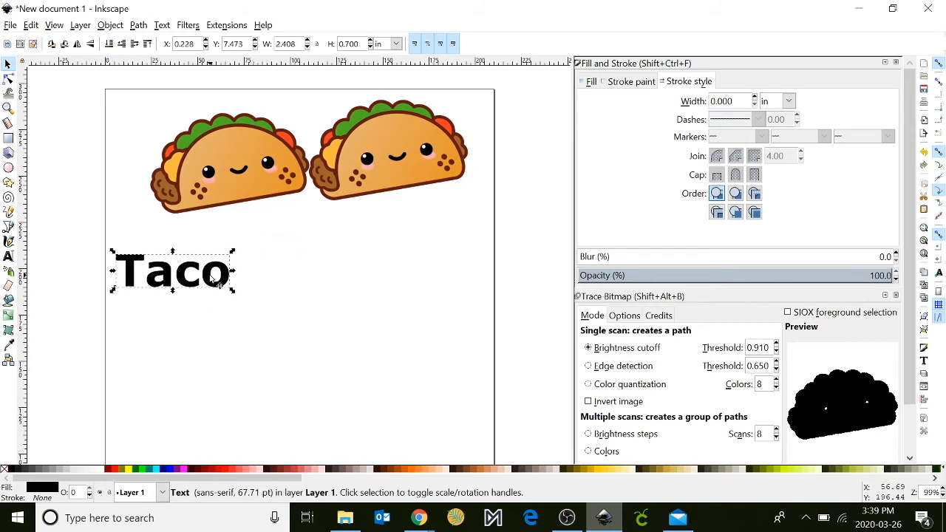
Change the font of the selected Taco text to Broadway and apply it.
click(925, 361)
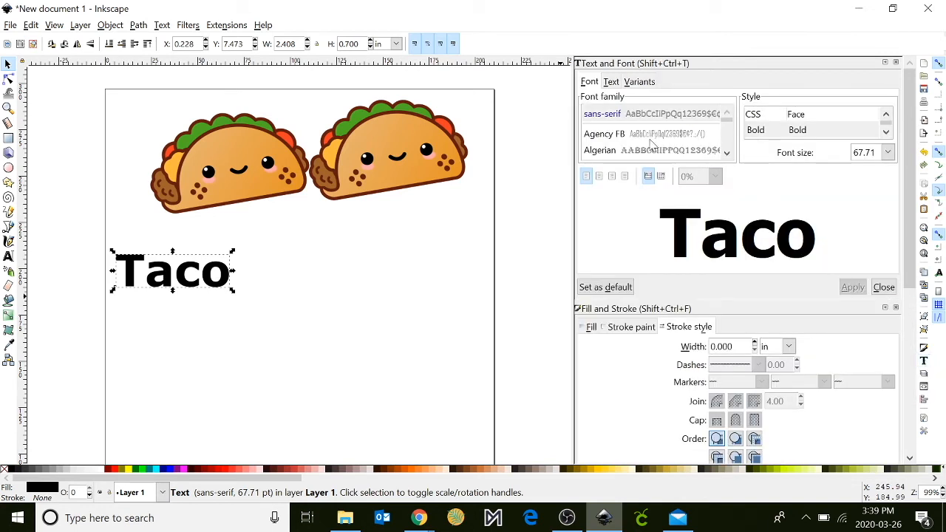
click(651, 138)
key(Down)
key(Down)
key(Down)
key(Down)
key(Down)
key(Down)
key(Down)
key(Down)
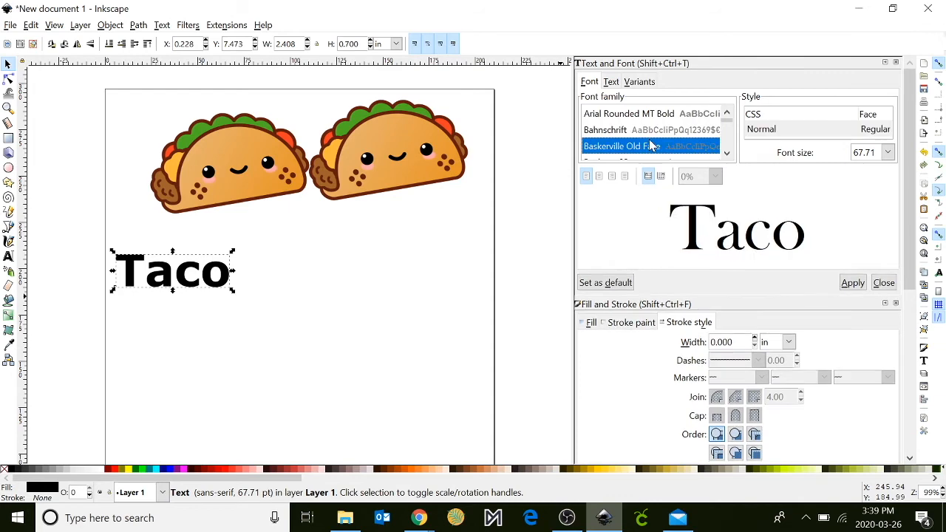
key(Down)
key(Down)
key(Down)
key(Down)
key(Down)
key(Down)
key(Down)
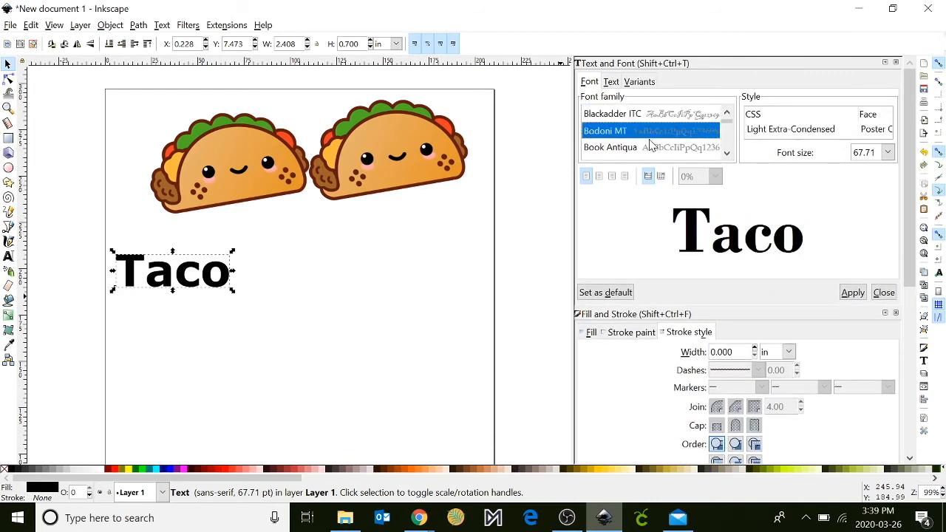
key(Down)
key(Down)
key(Down)
key(Down)
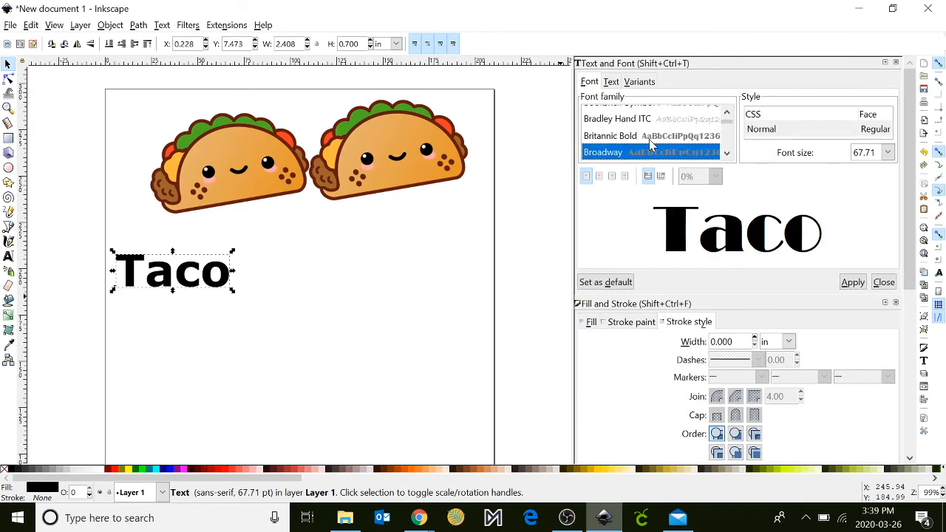
click(854, 284)
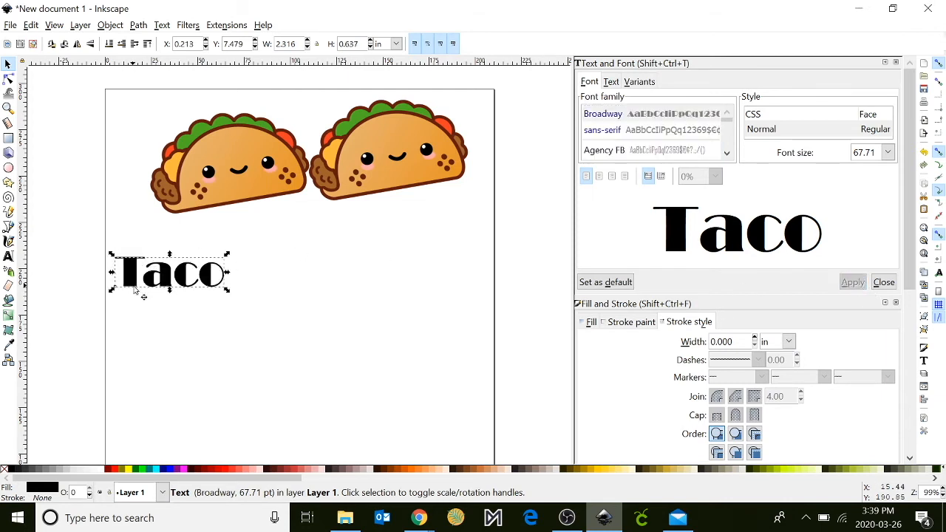
Give the Taco text a flat pink fill.
click(591, 323)
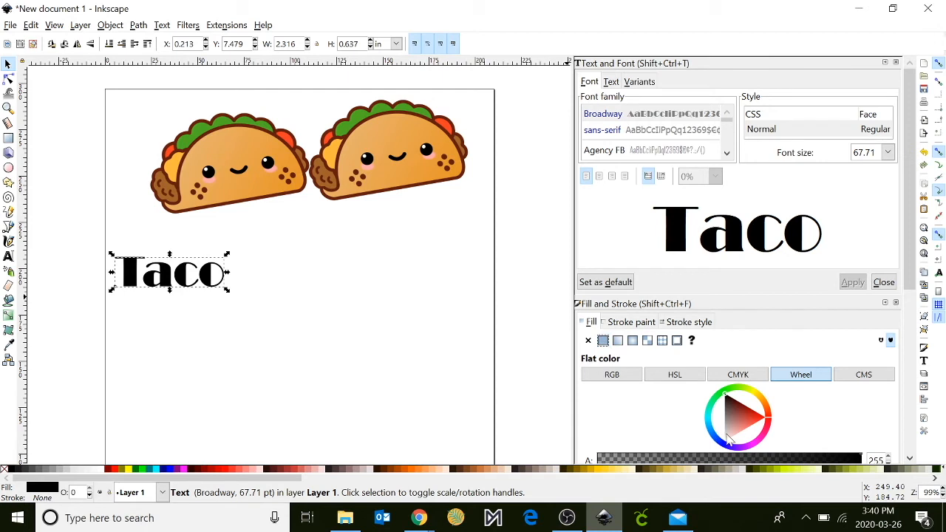
click(767, 439)
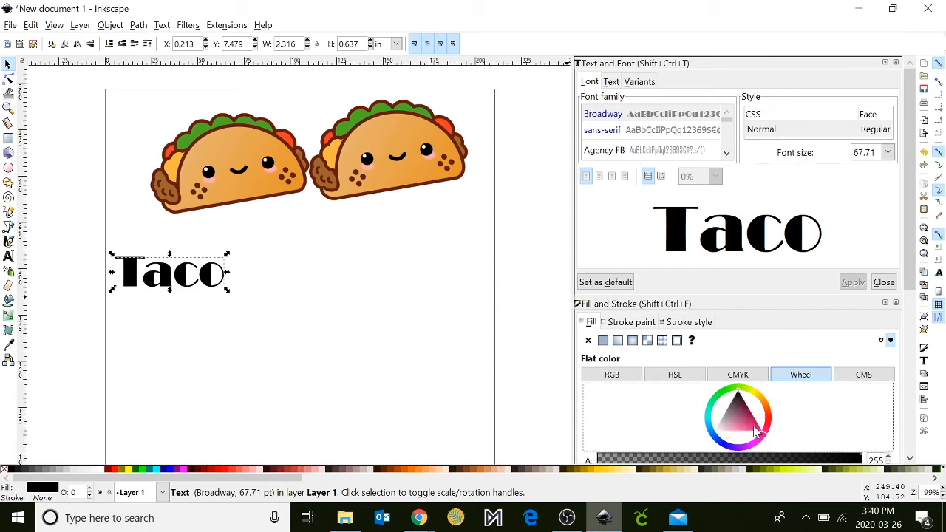
click(752, 426)
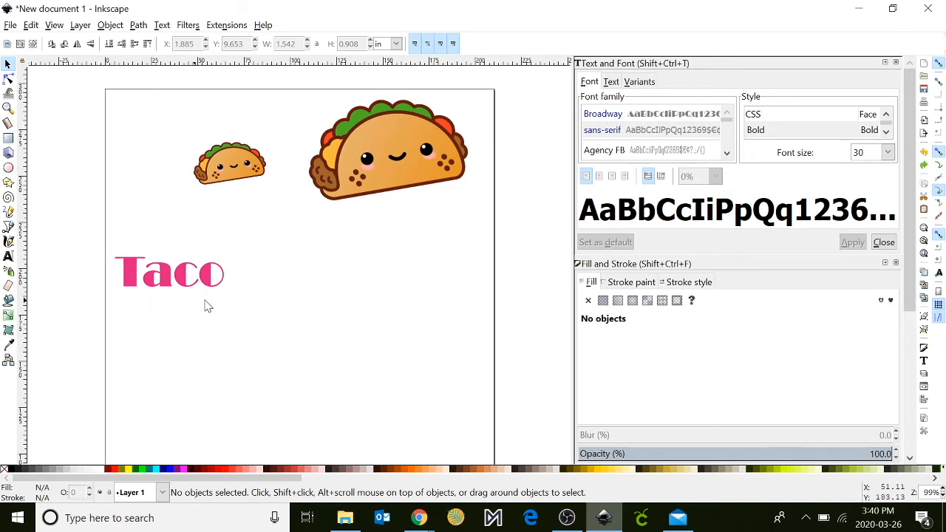
Draw a rectangle about 75 × 27 mm around the Taco text, remove its fill, and show its stroke style settings.
click(8, 139)
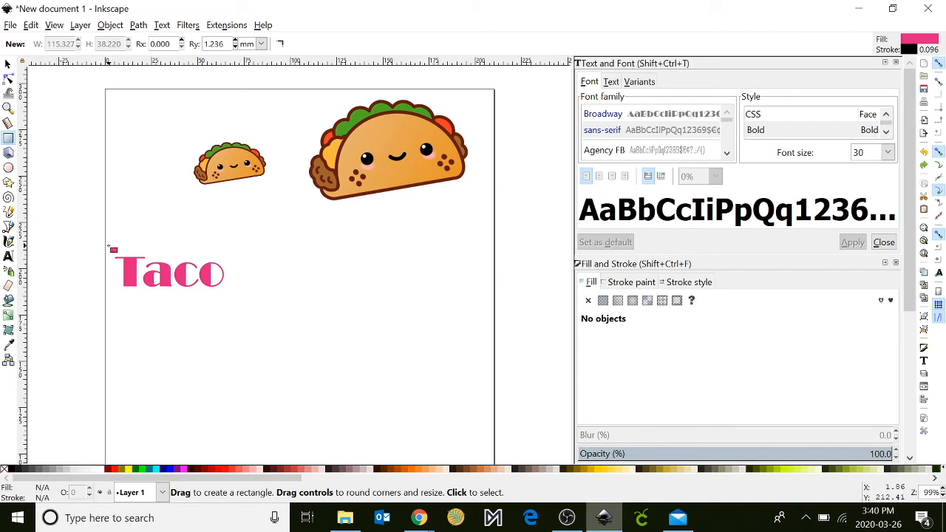
drag(108, 246, 248, 294)
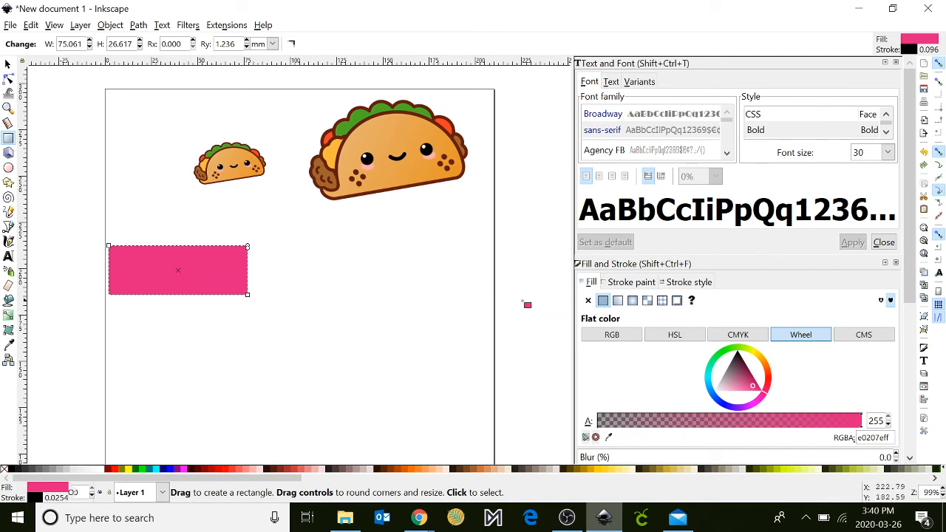
click(589, 301)
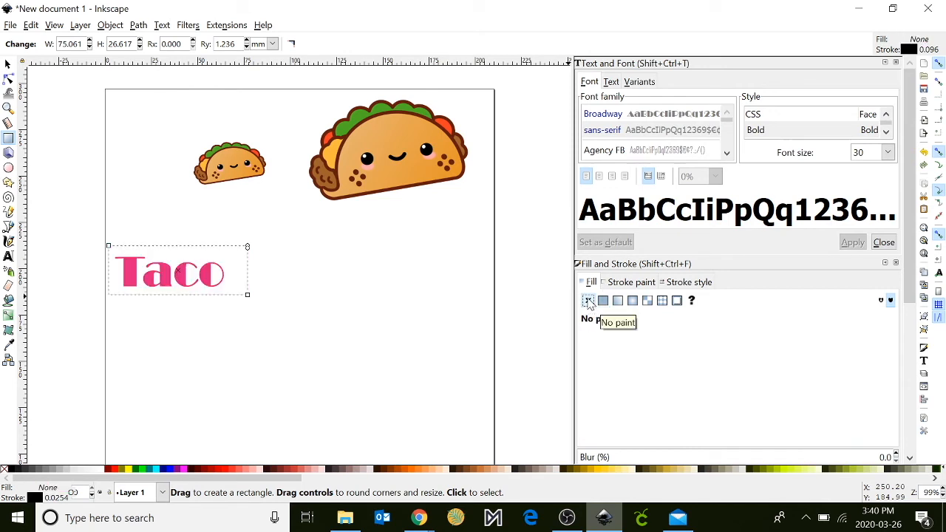
click(630, 283)
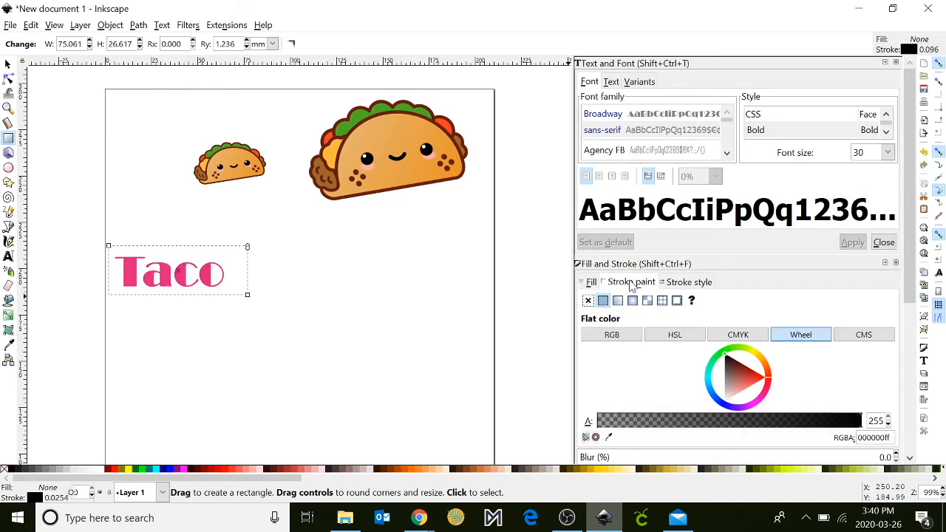
click(686, 283)
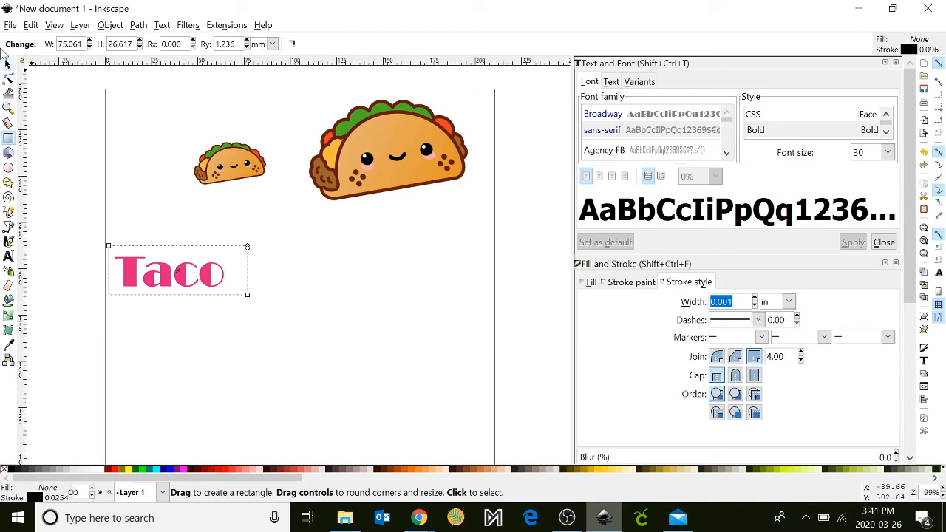
Group the outline rectangle with the Taco text and deselect the group.
key(s)
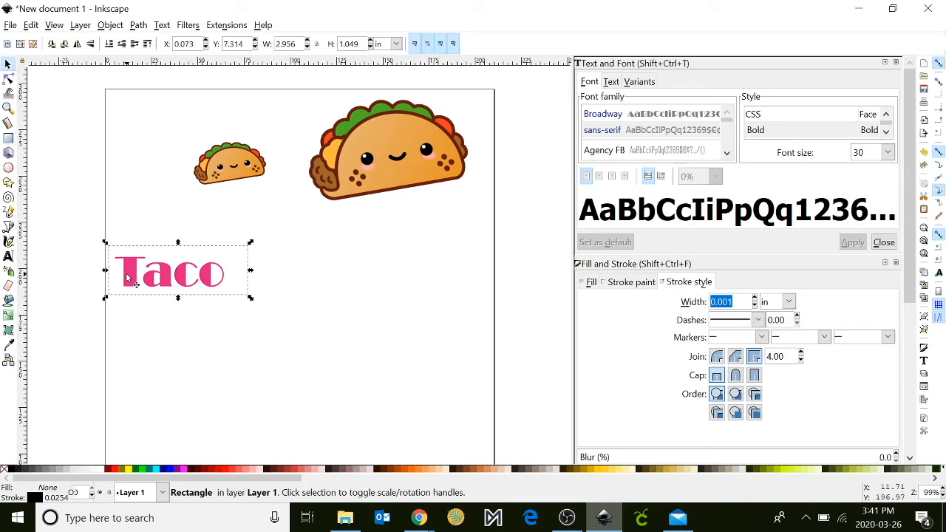
drag(67, 211, 307, 353)
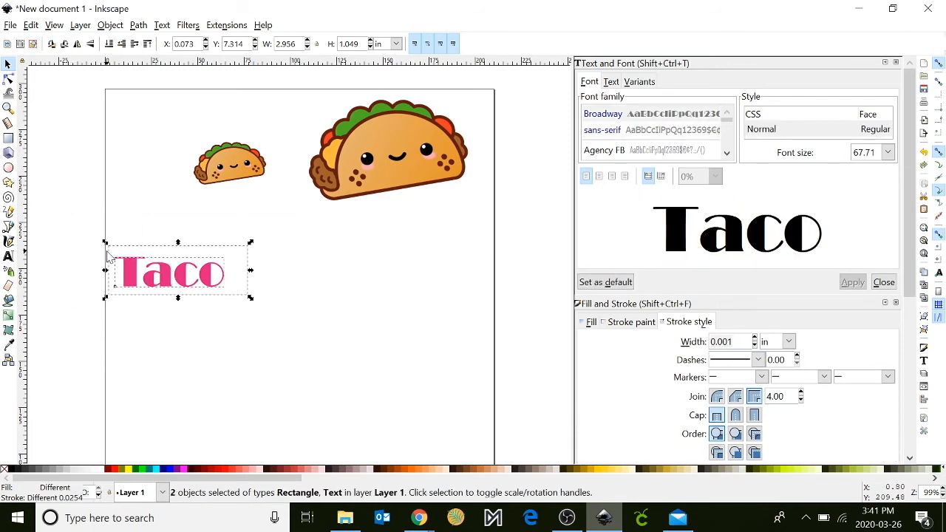
click(110, 25)
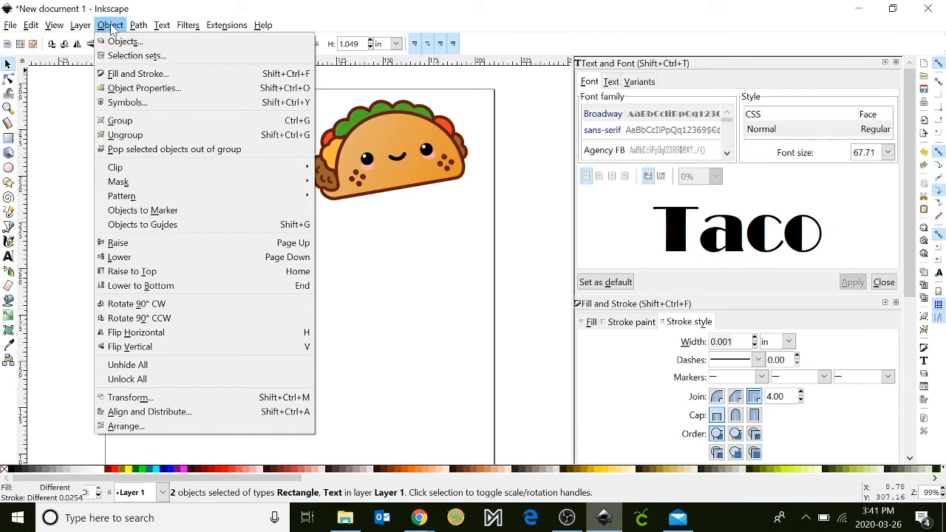
click(118, 122)
key(Escape)
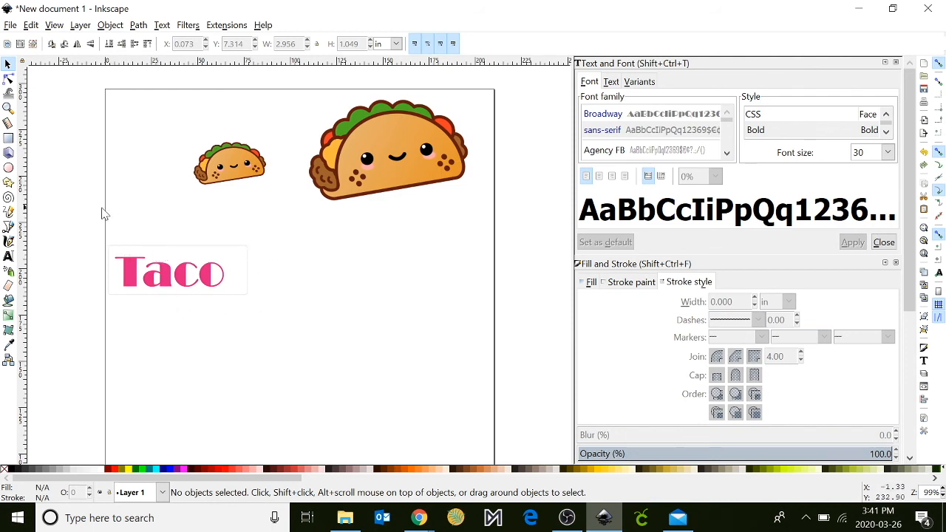
Duplicate the outlined Taco text group and place the copy directly below the original.
drag(82, 223, 312, 330)
right_click(195, 262)
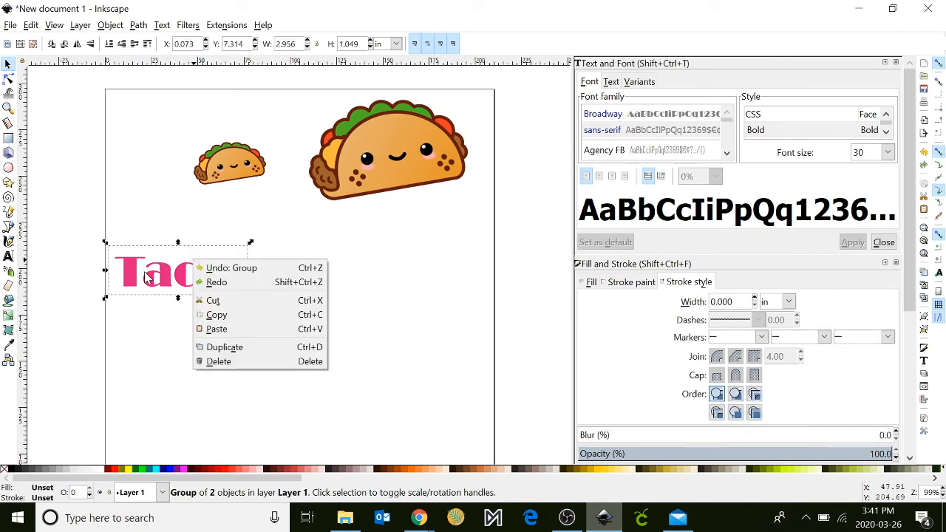
click(224, 348)
drag(185, 282, 184, 342)
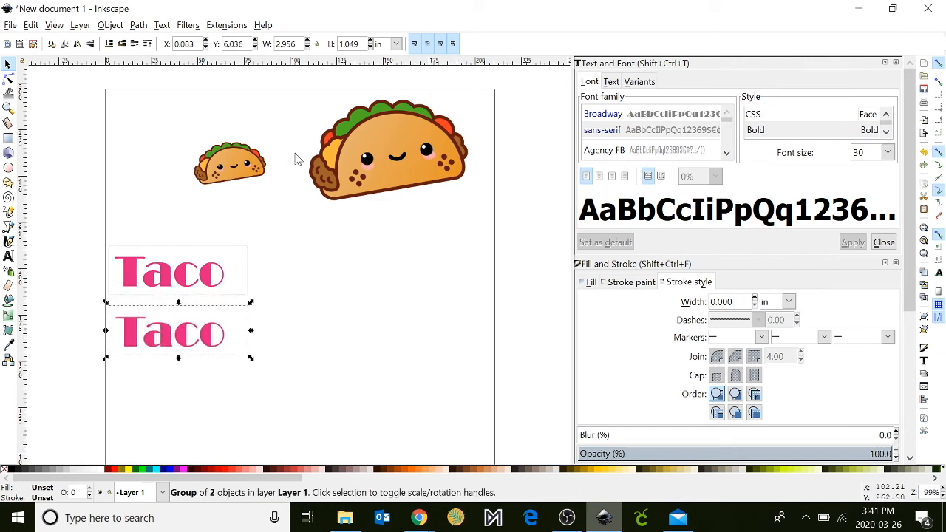
Move the small taco just above the upper text group and the large taco above it, near the page's upper-left corner.
drag(220, 168, 155, 222)
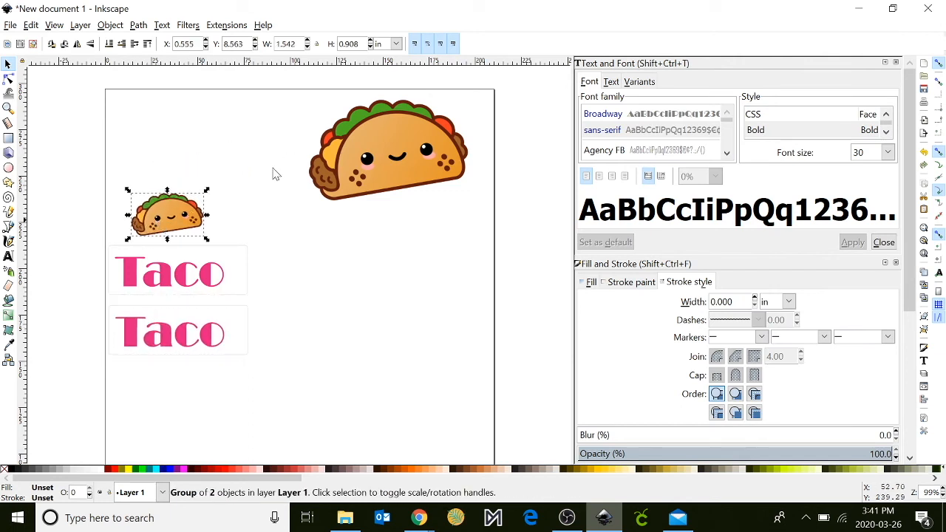
drag(386, 156, 204, 147)
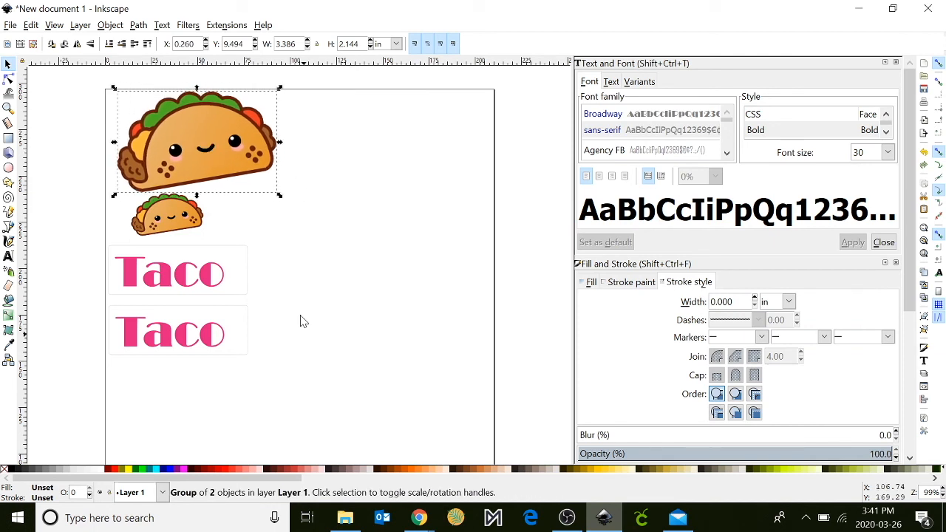
click(208, 288)
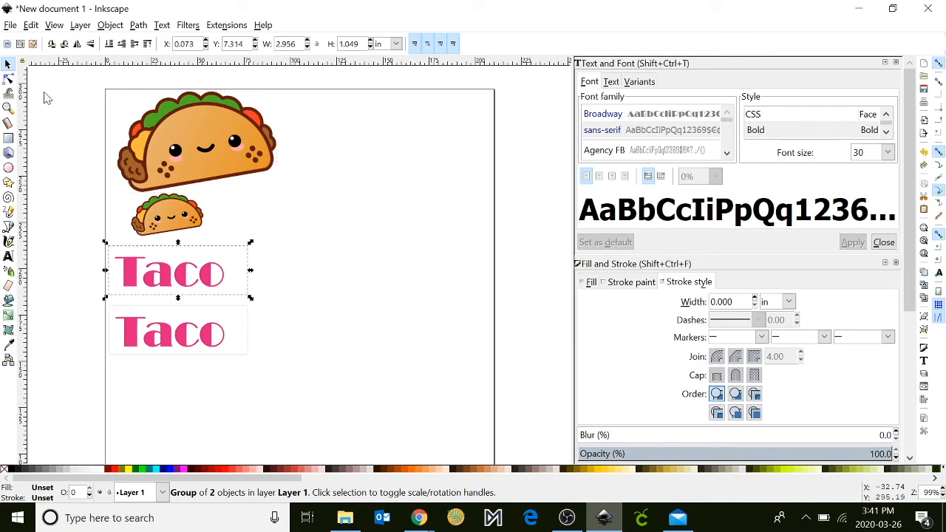
Save the document to the Desktop as an Inkscape SVG named Sticker.
click(10, 26)
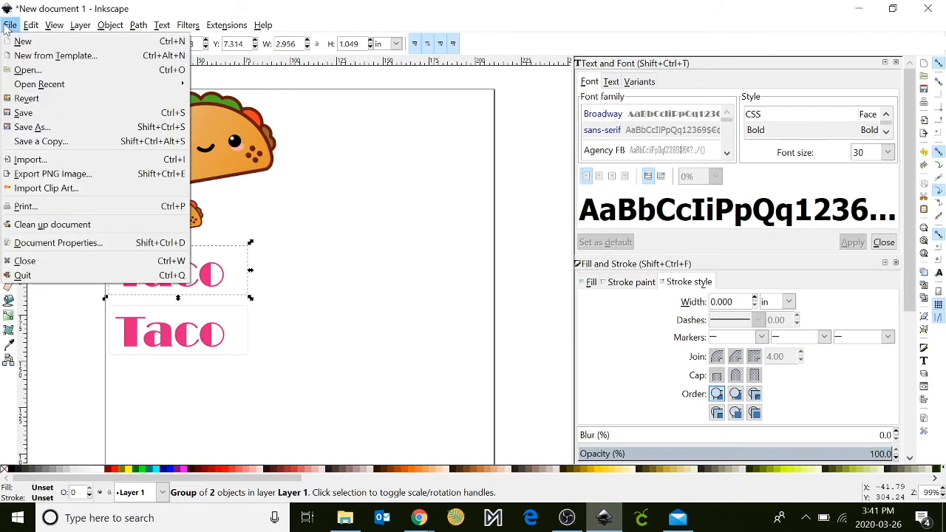
click(33, 128)
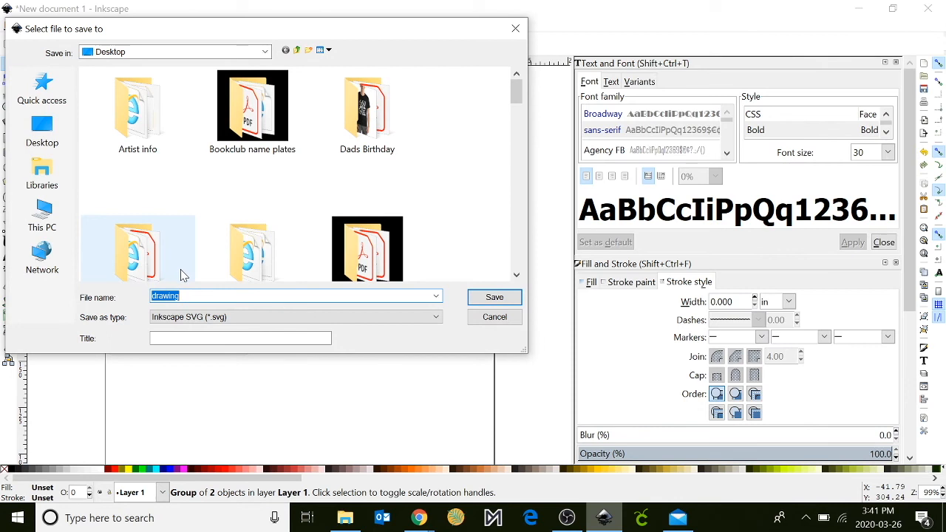
text(Sticker)
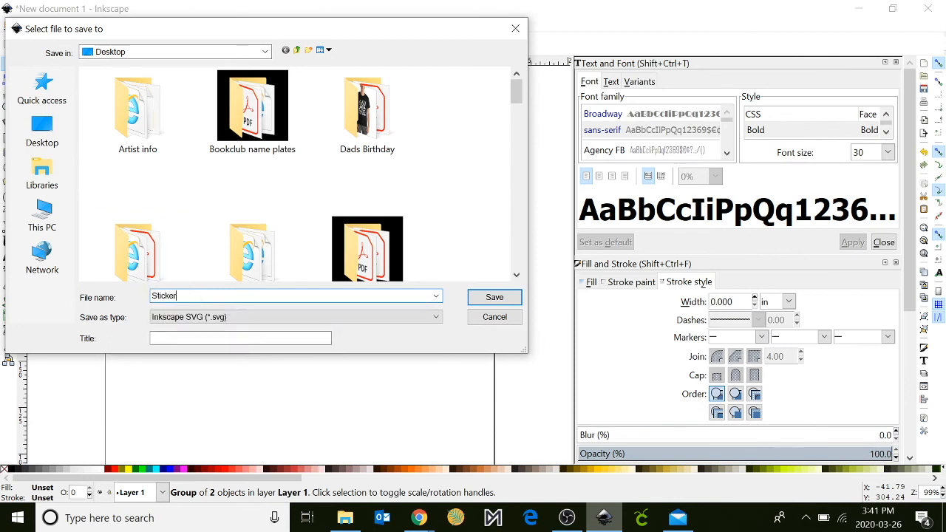
click(494, 297)
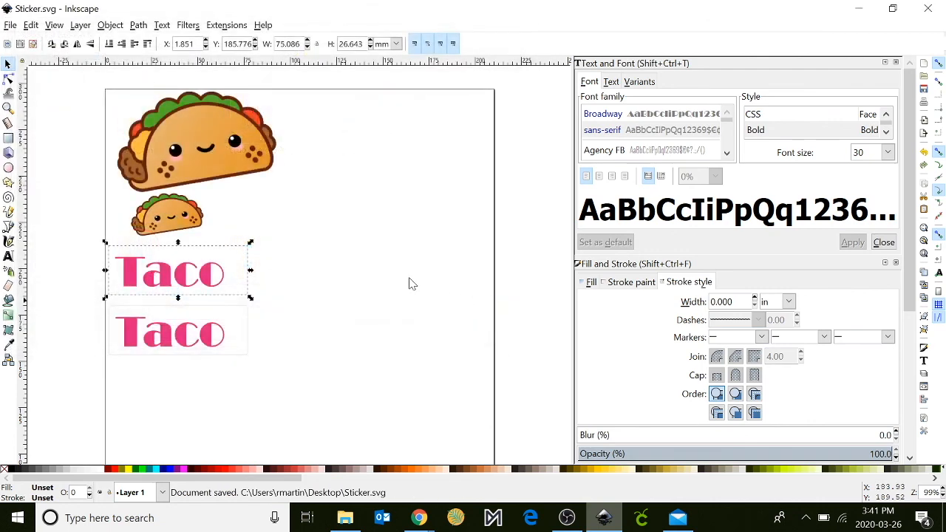
Save the document to the Desktop as a PDF named Sticker, accepting the default PDF options.
click(11, 26)
click(33, 128)
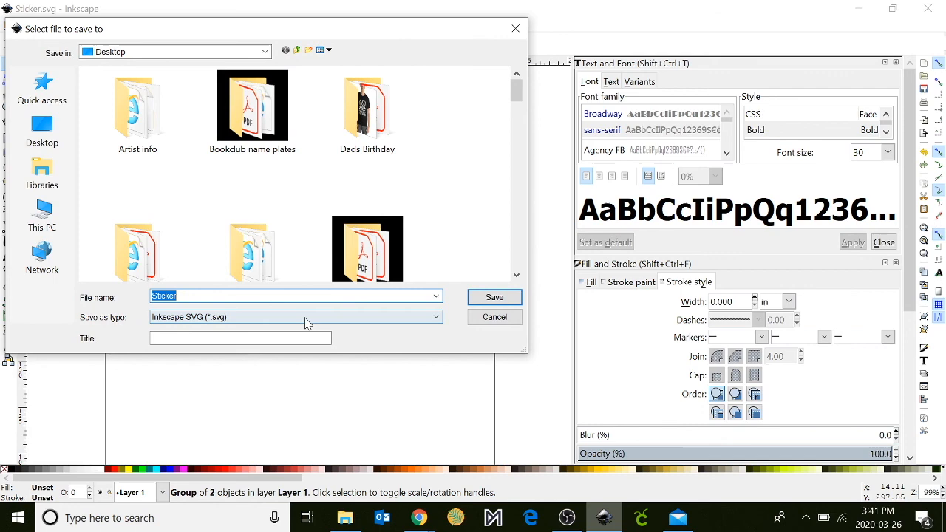
click(306, 317)
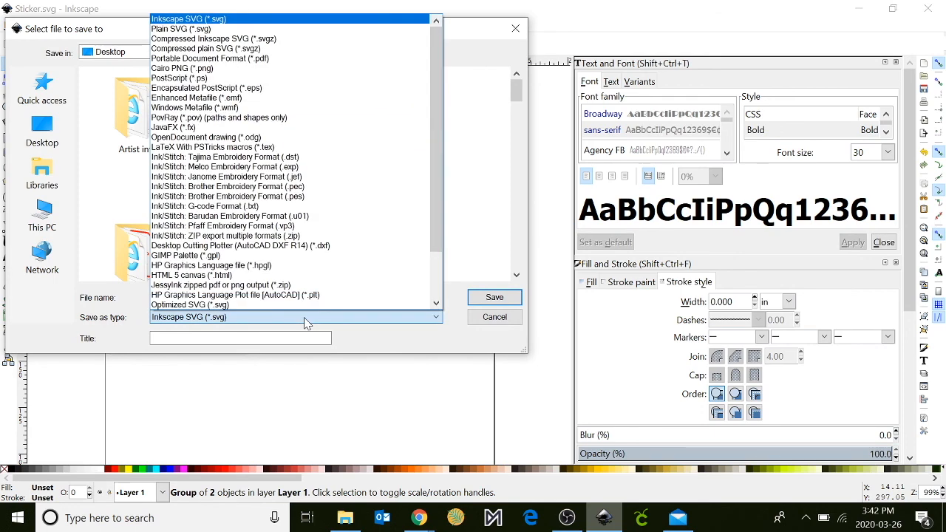
click(260, 59)
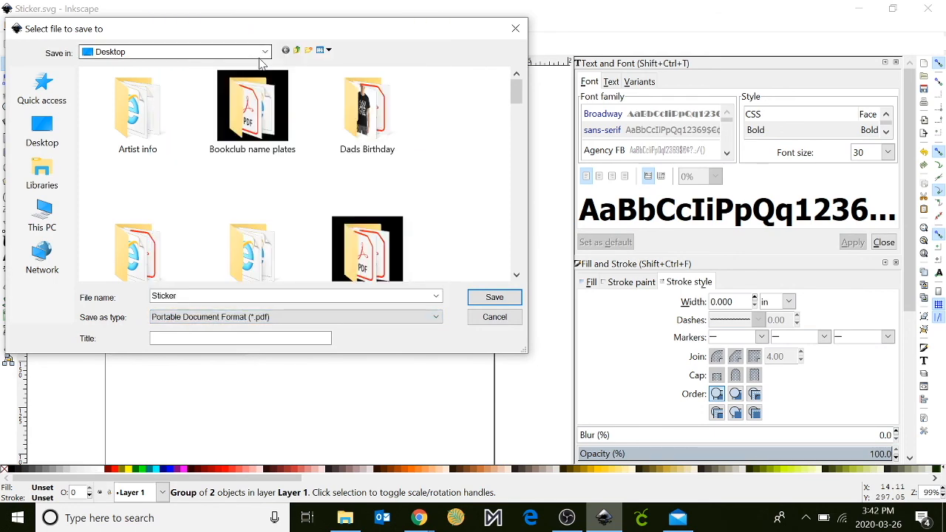
click(494, 297)
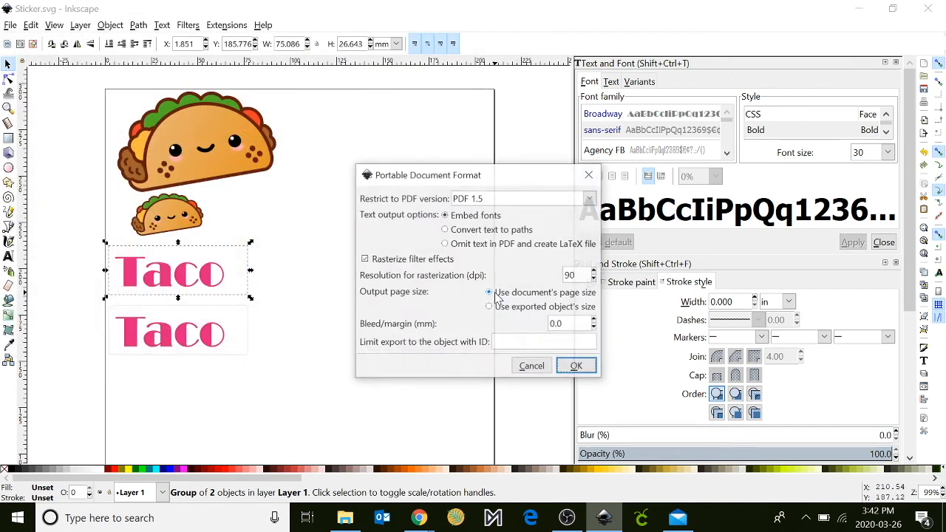
click(577, 367)
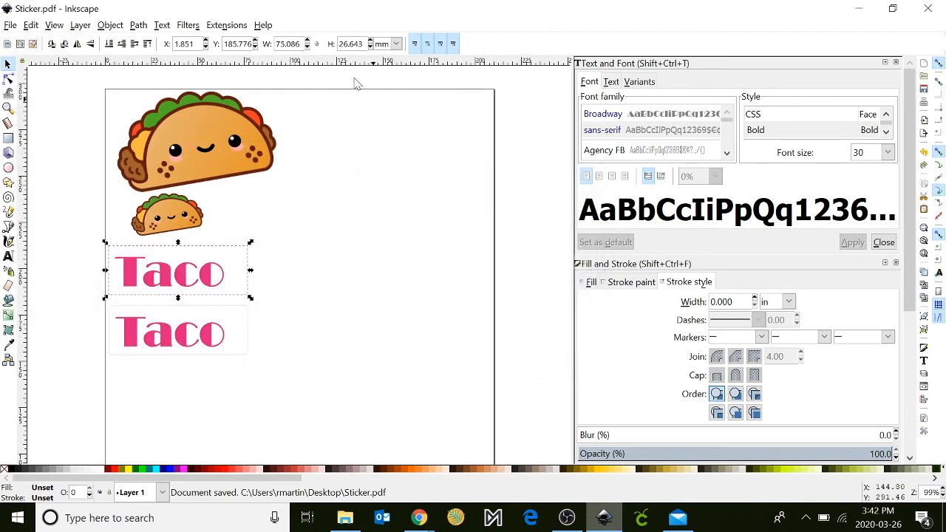